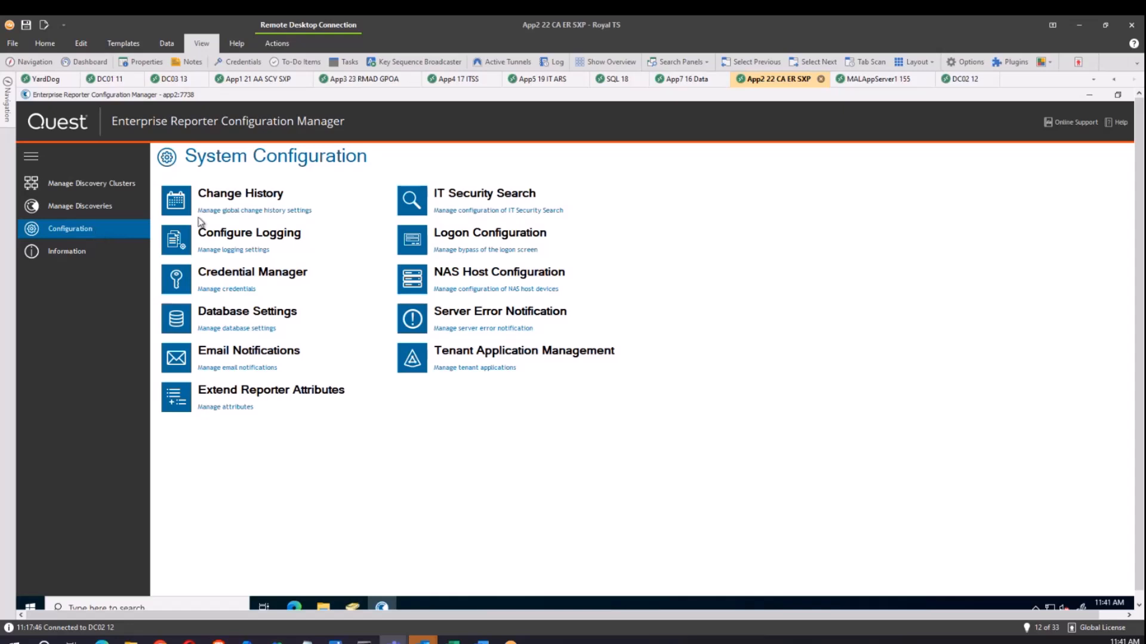
# Open Credential Manager to list the stored credentials, showing the single admin credential.
pyautogui.click(230, 289)
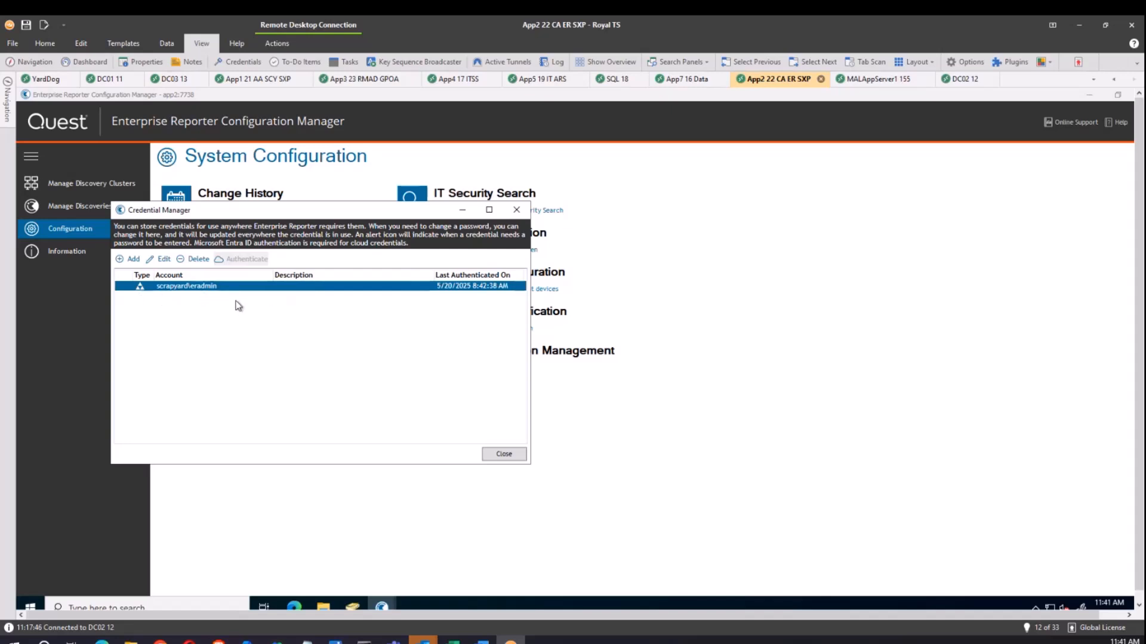
# Add the cloud service account with its password as an Entra ID credential and authenticate it.
pyautogui.click(132, 259)
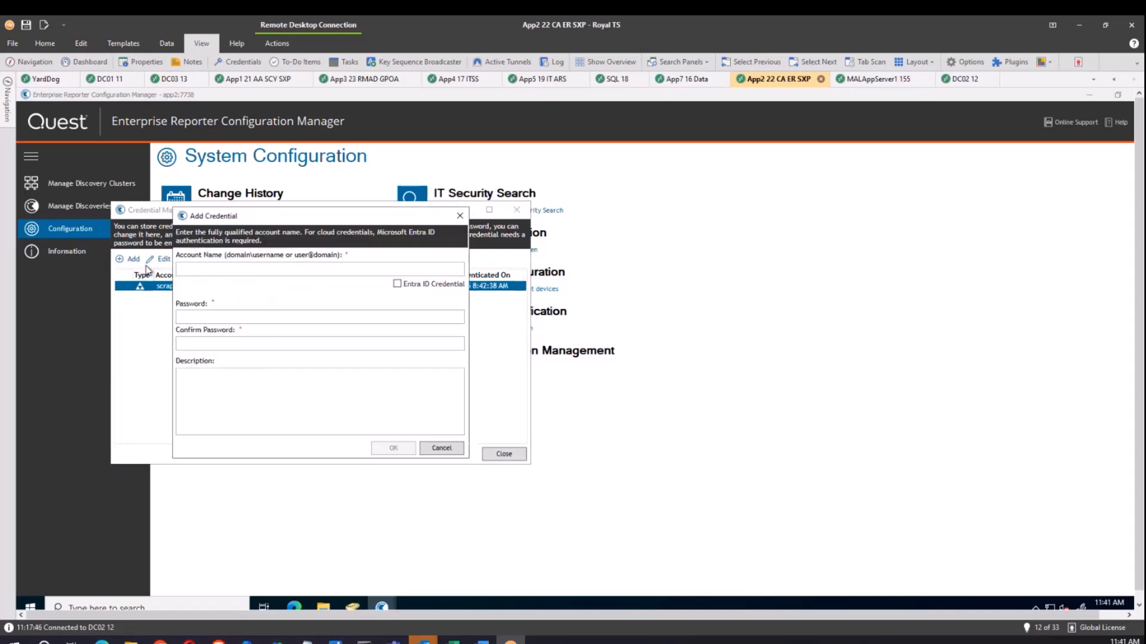
pyautogui.click(189, 270)
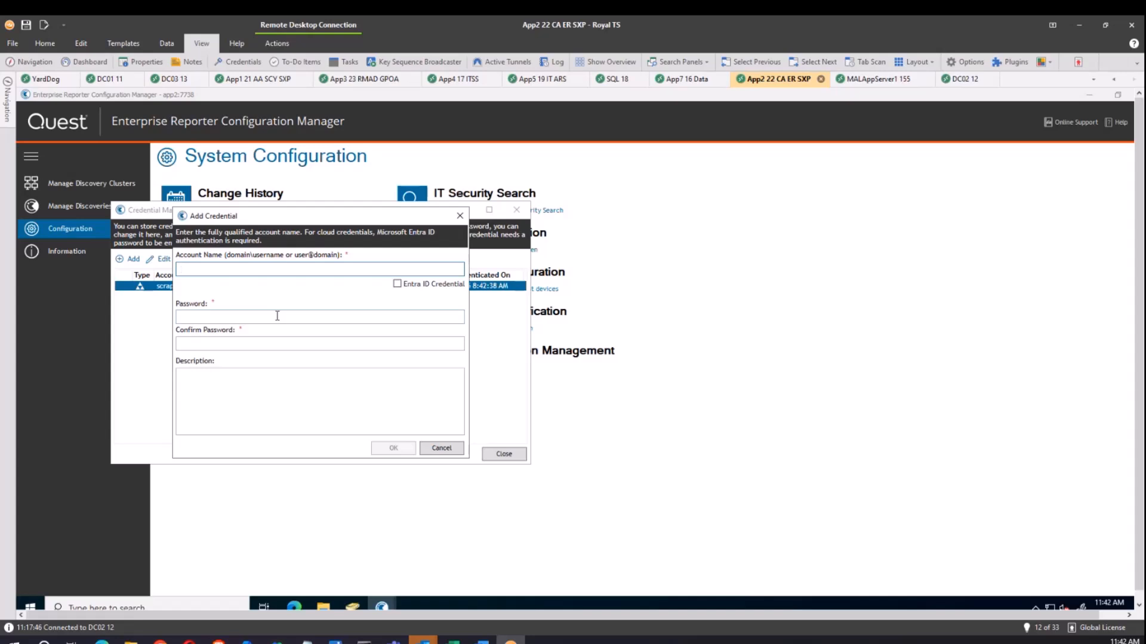
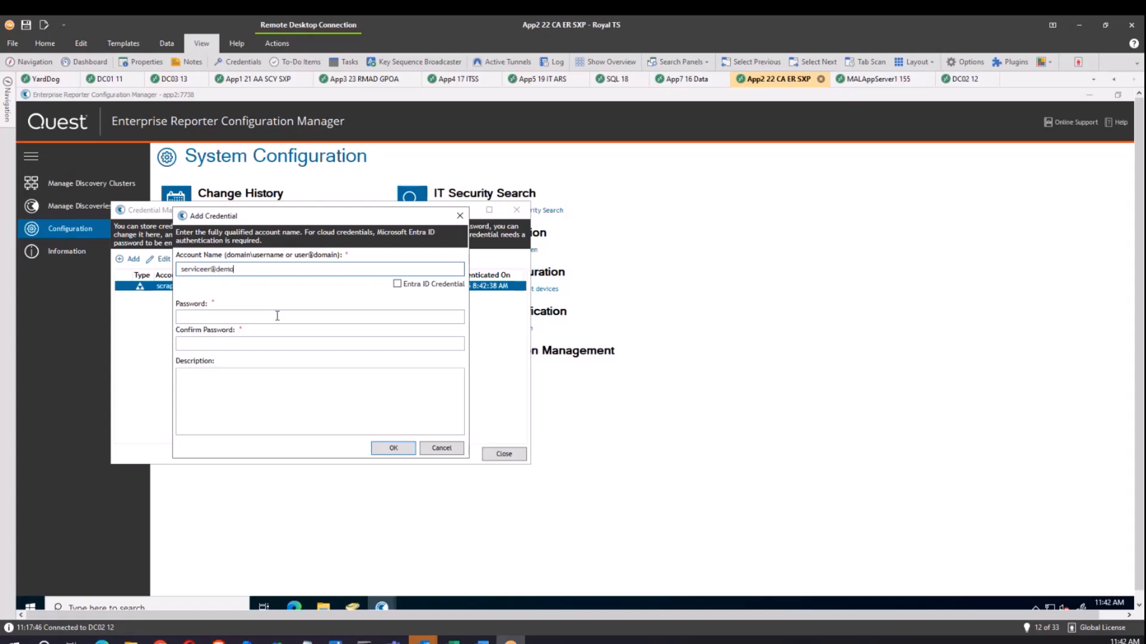
pyautogui.click(397, 285)
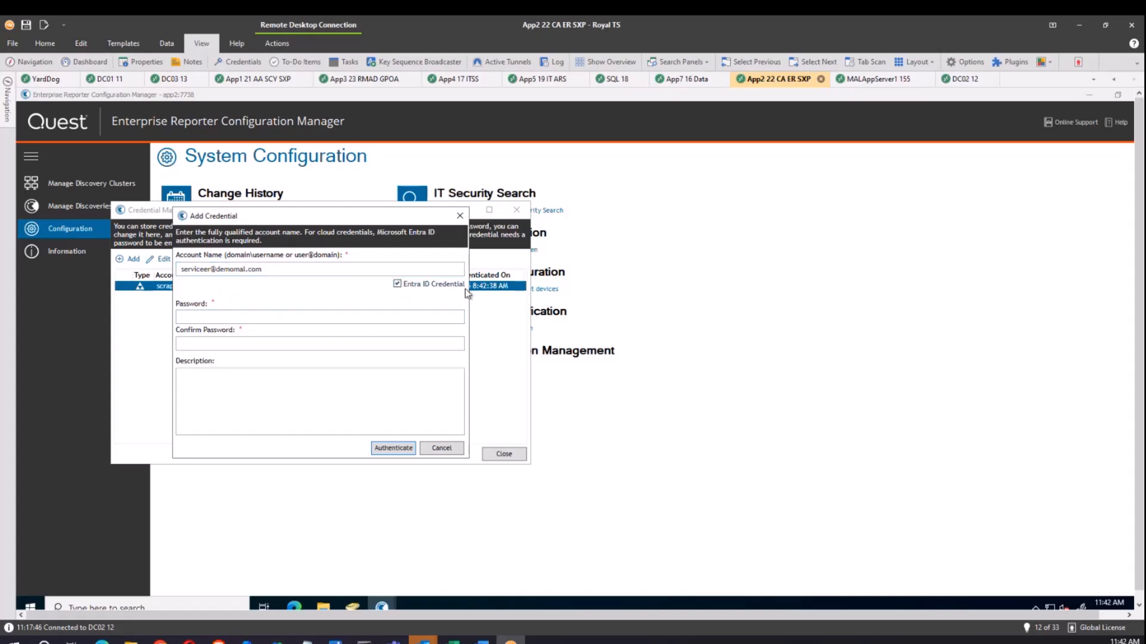
pyautogui.click(255, 317)
pyautogui.write('••••••••')
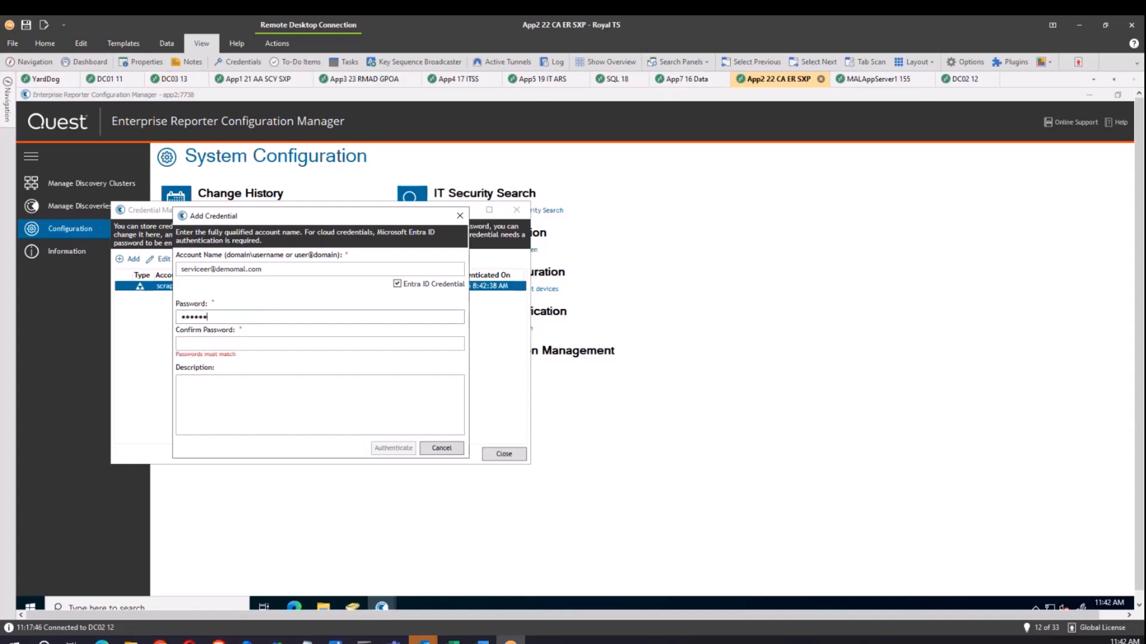
pyautogui.write('•••')
pyautogui.press('Tab')
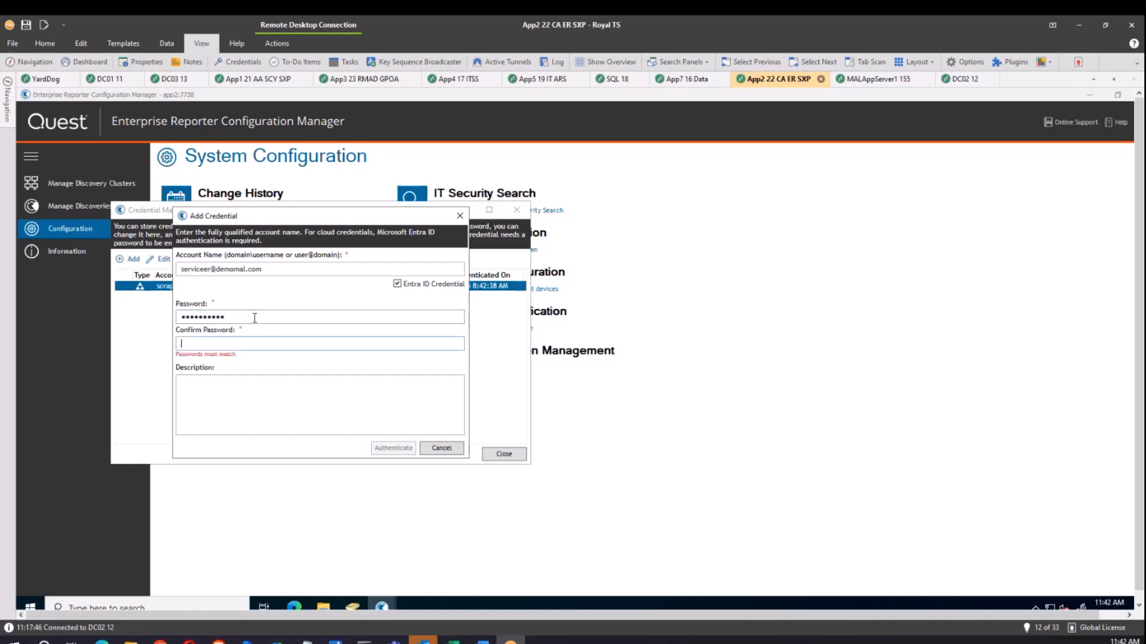
pyautogui.write('•••••••••••')
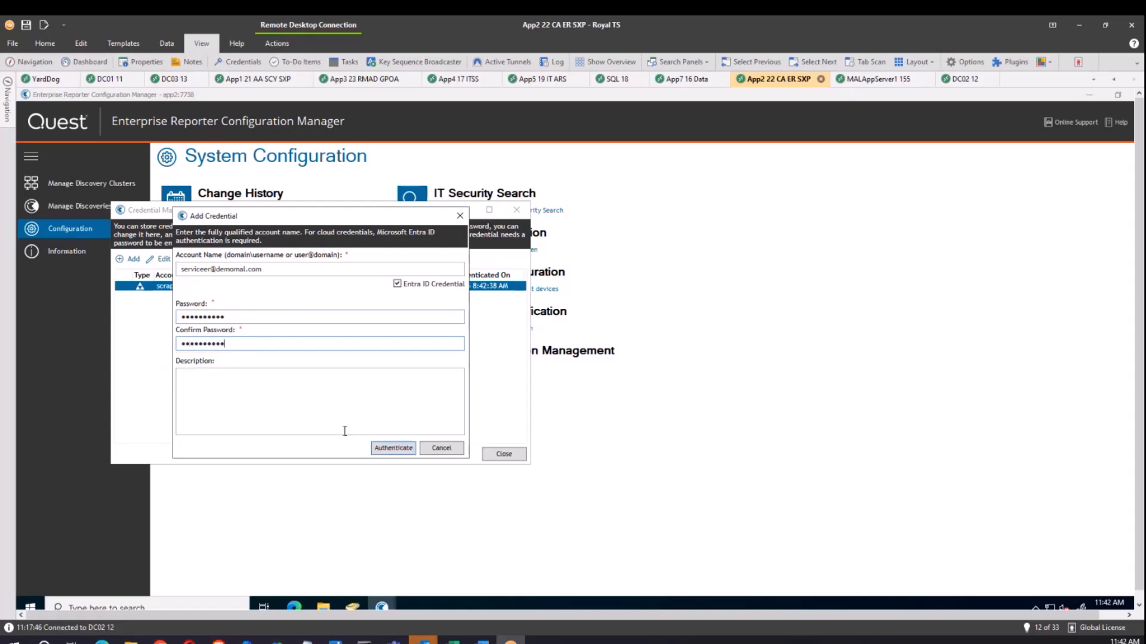
pyautogui.click(395, 451)
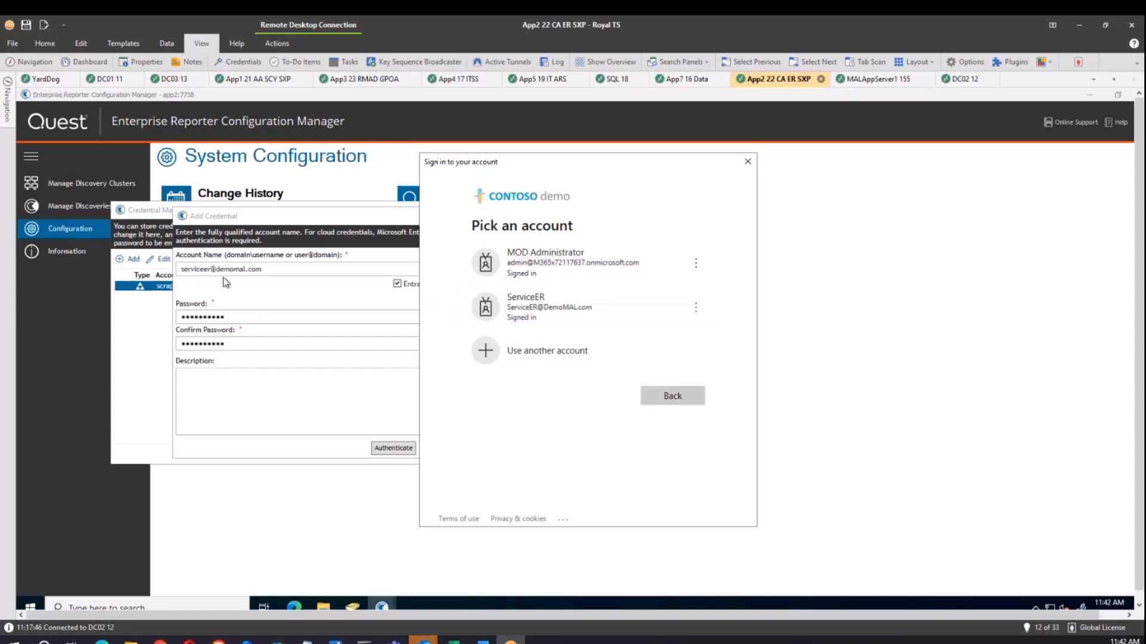
pyautogui.click(527, 310)
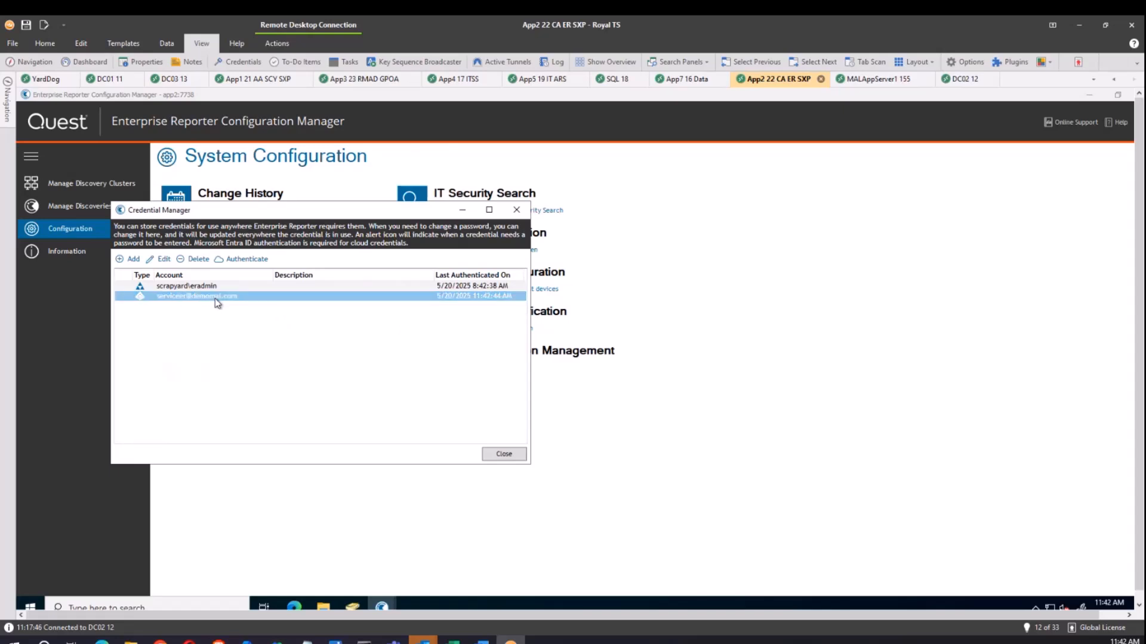
# Add the onmicrosoft.com tenant admin account, password entered twice, as an authenticated Entra ID credential.
pyautogui.click(124, 262)
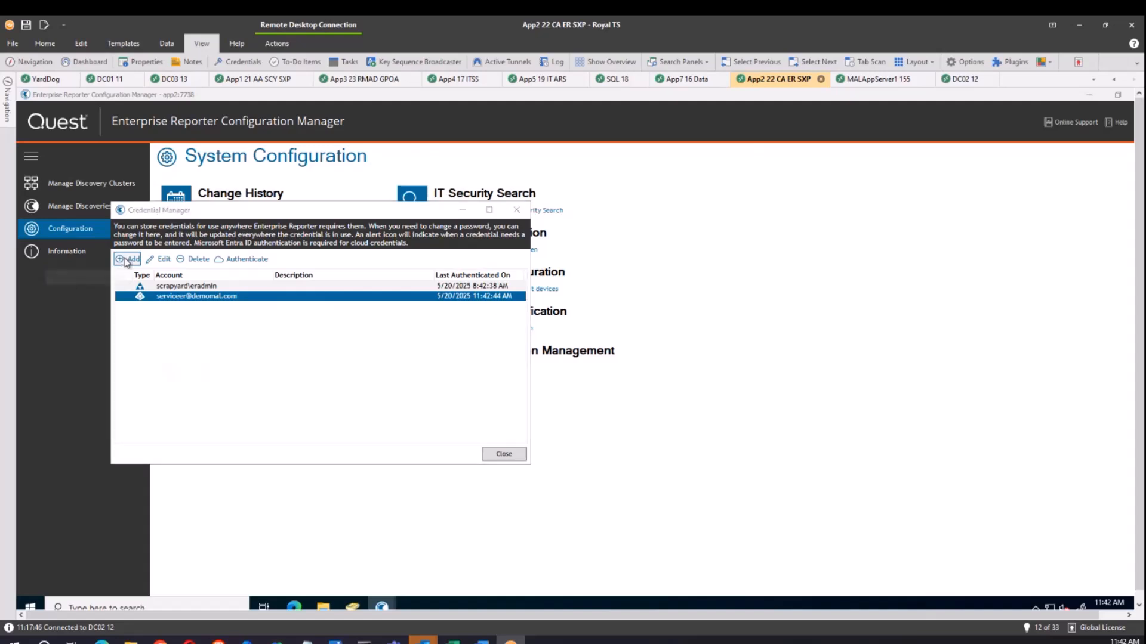
pyautogui.click(191, 269)
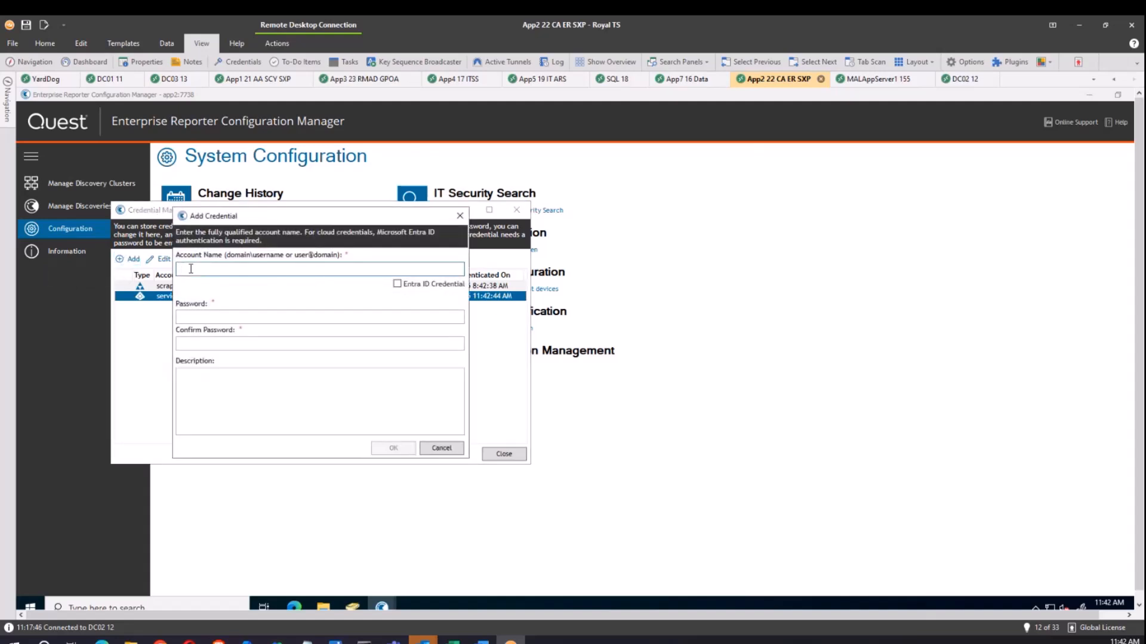
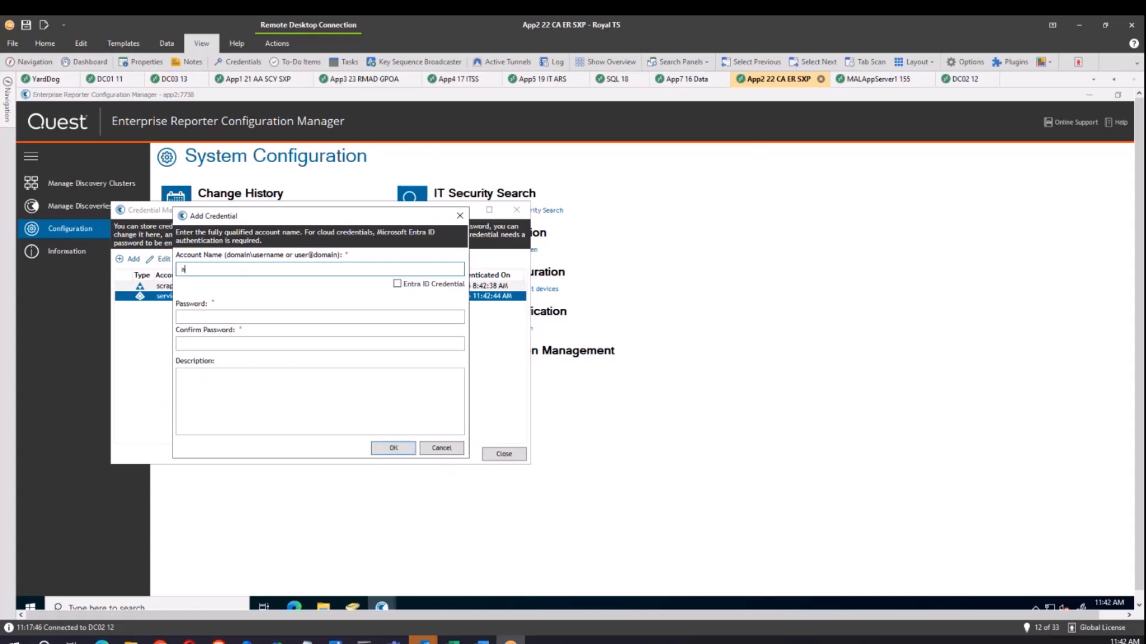
pyautogui.click(206, 316)
pyautogui.write('******')
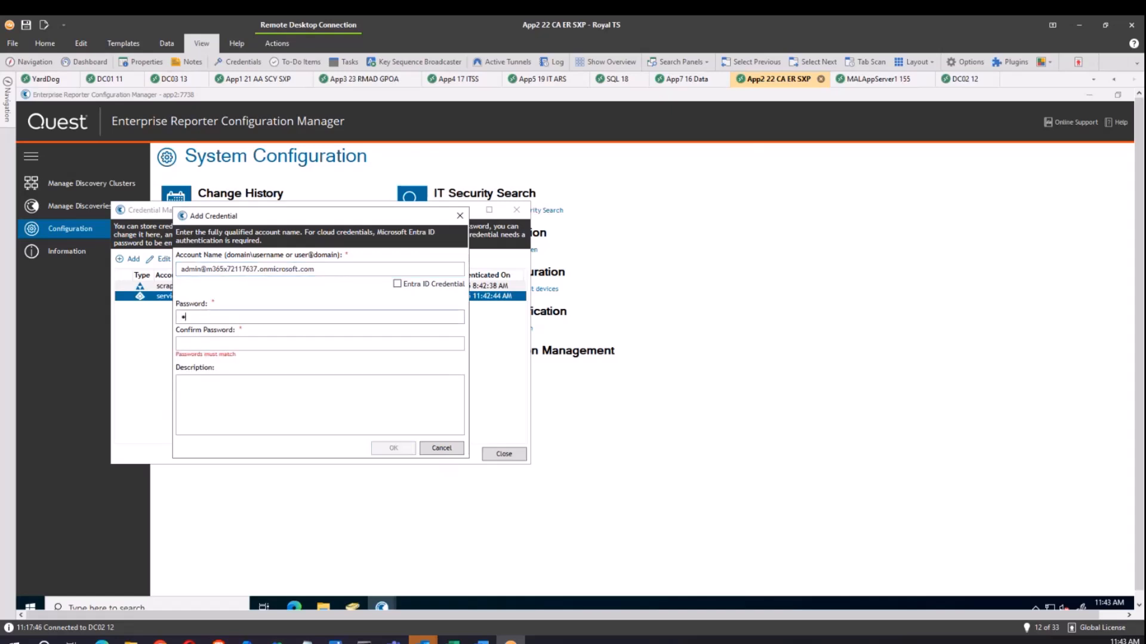
pyautogui.write('****')
pyautogui.press('Tab')
pyautogui.write('*******')
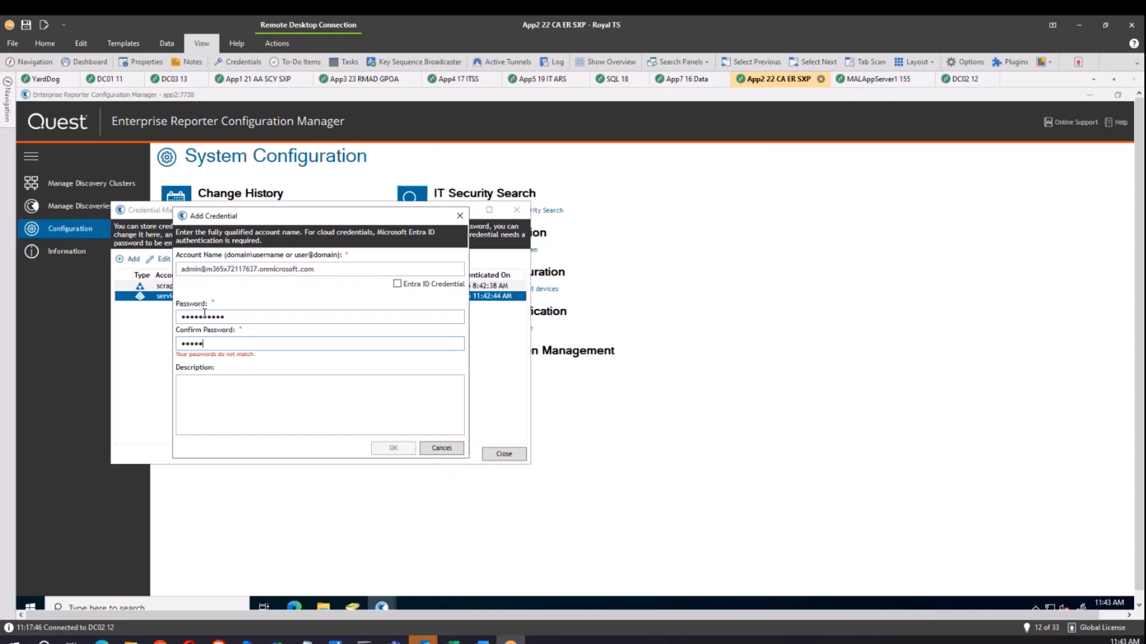
pyautogui.write('***')
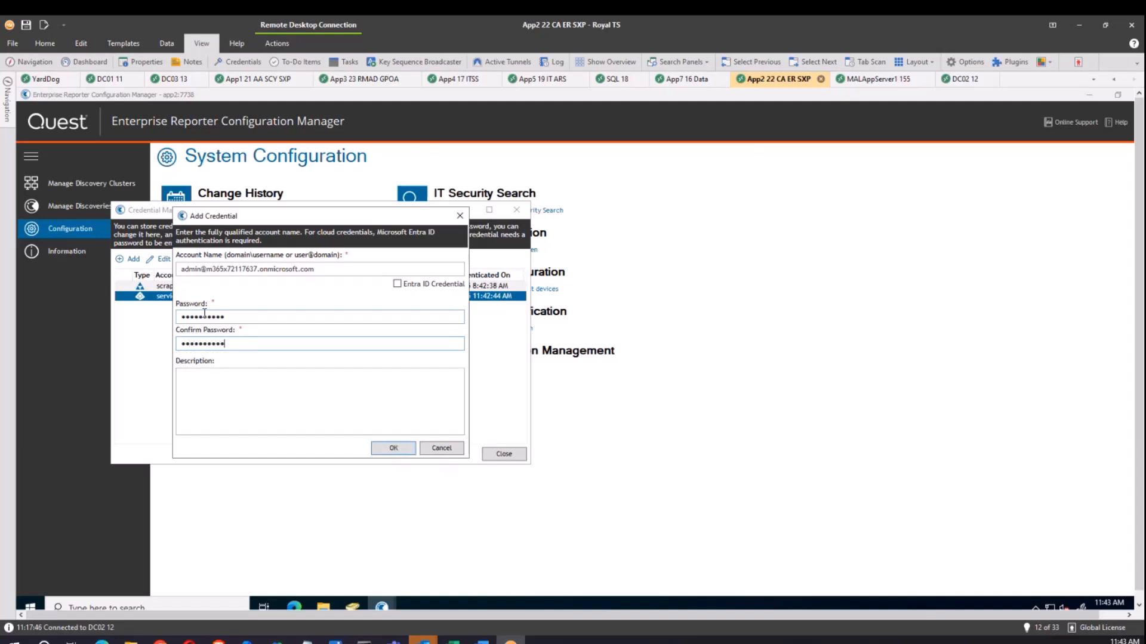
pyautogui.click(397, 285)
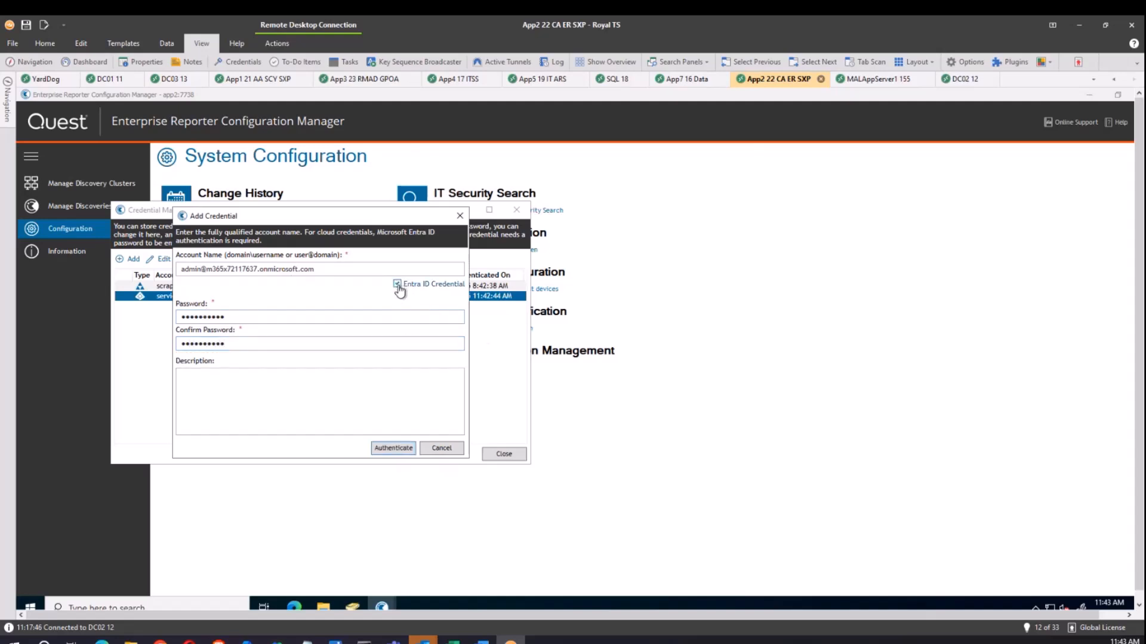
pyautogui.click(394, 448)
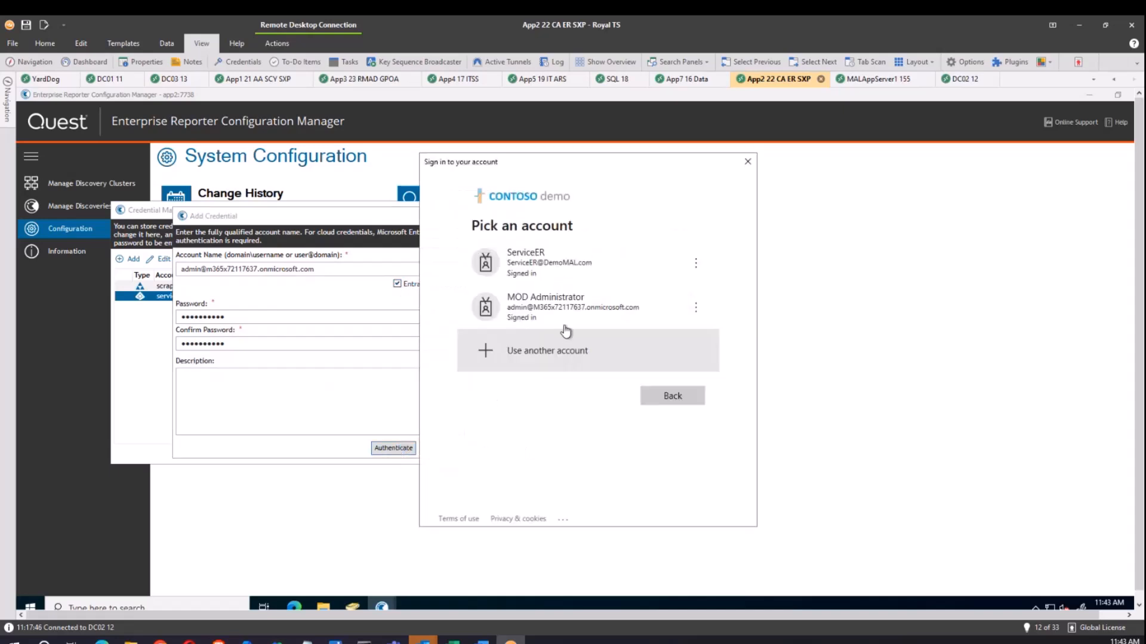
pyautogui.click(568, 311)
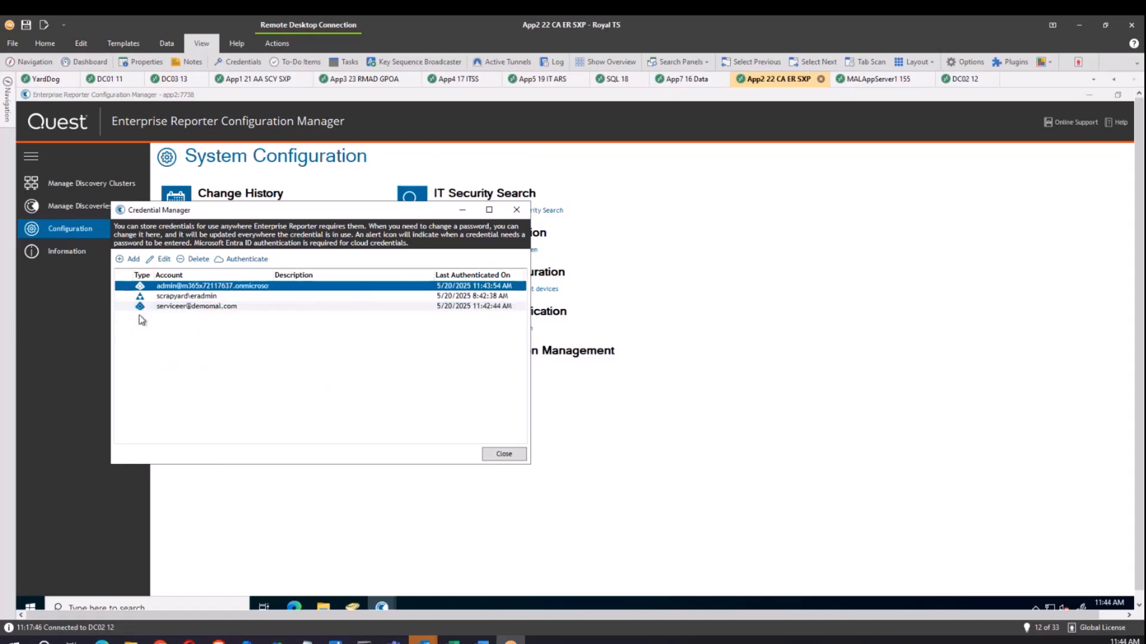
# Close Credential Manager, open Manage attributes and accept the discovery warning.
pyautogui.click(504, 454)
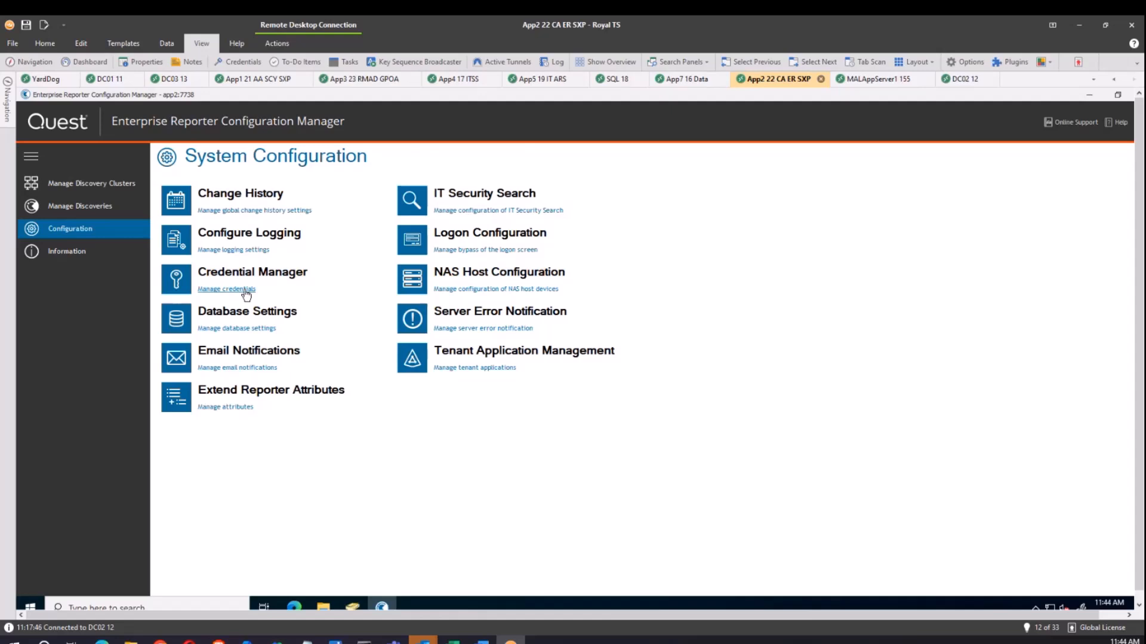
pyautogui.click(220, 410)
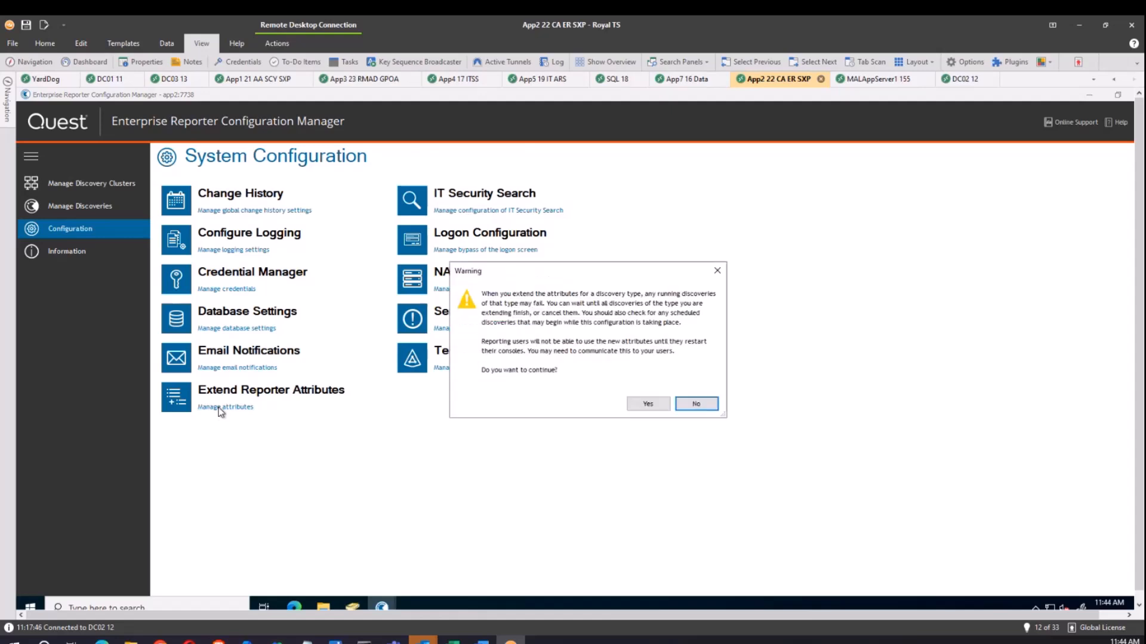
pyautogui.click(647, 404)
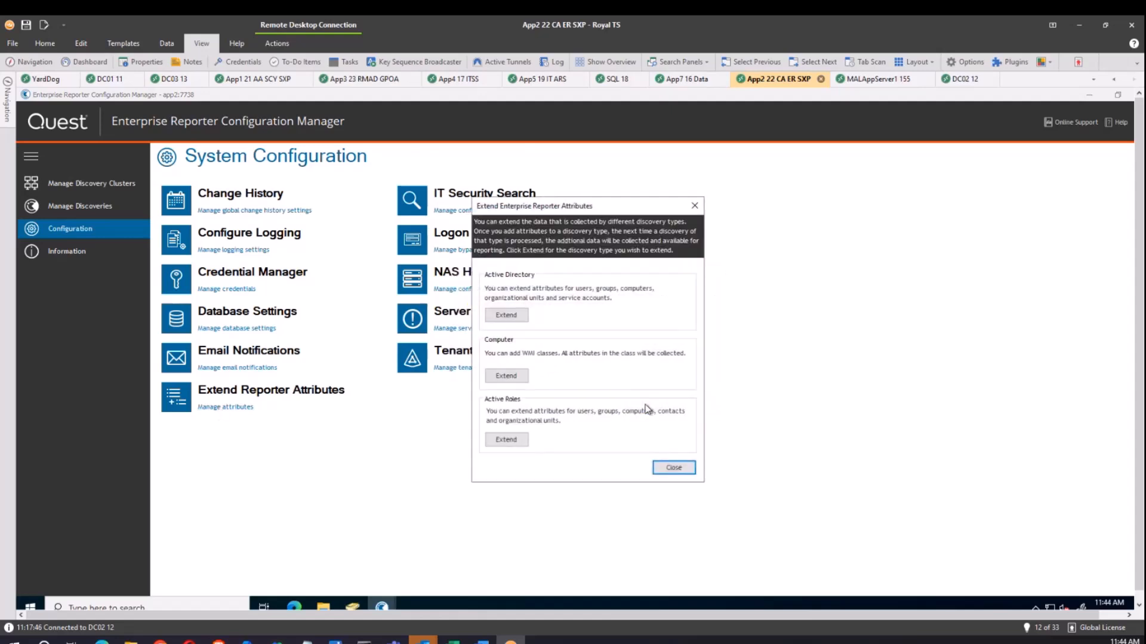
pyautogui.click(511, 317)
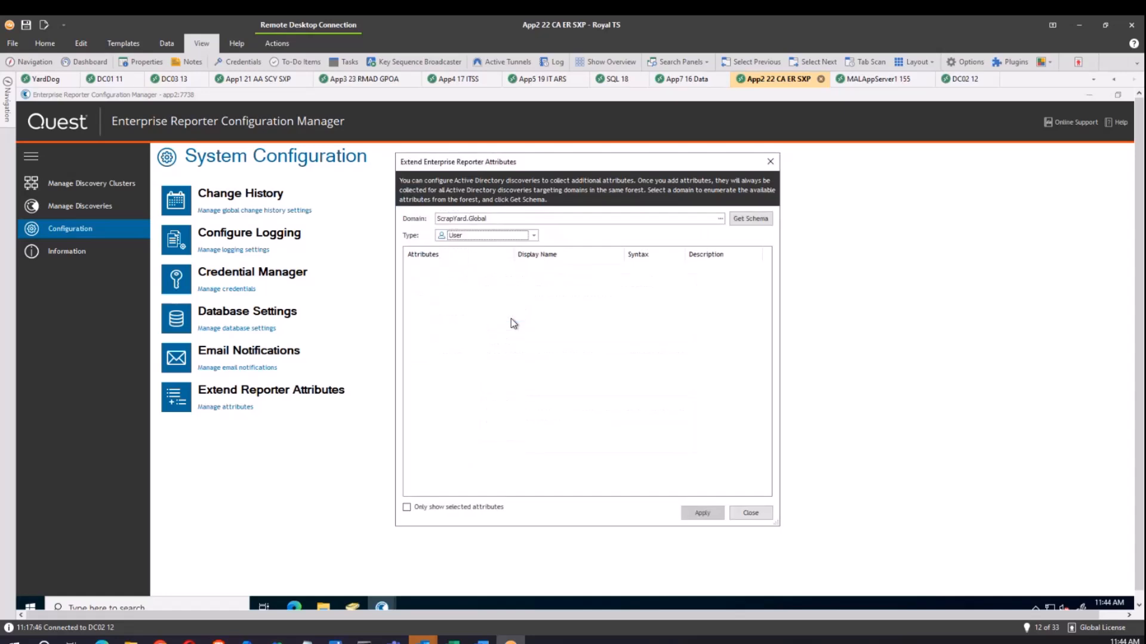
pyautogui.click(746, 219)
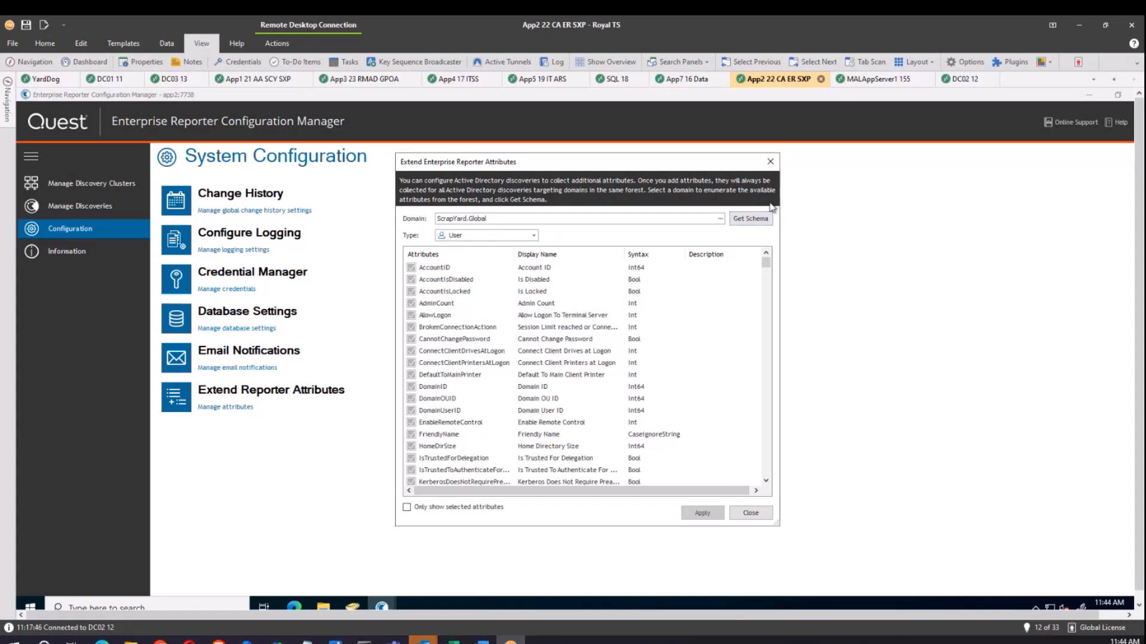
pyautogui.moveTo(766, 264); pyautogui.dragTo(770, 294)
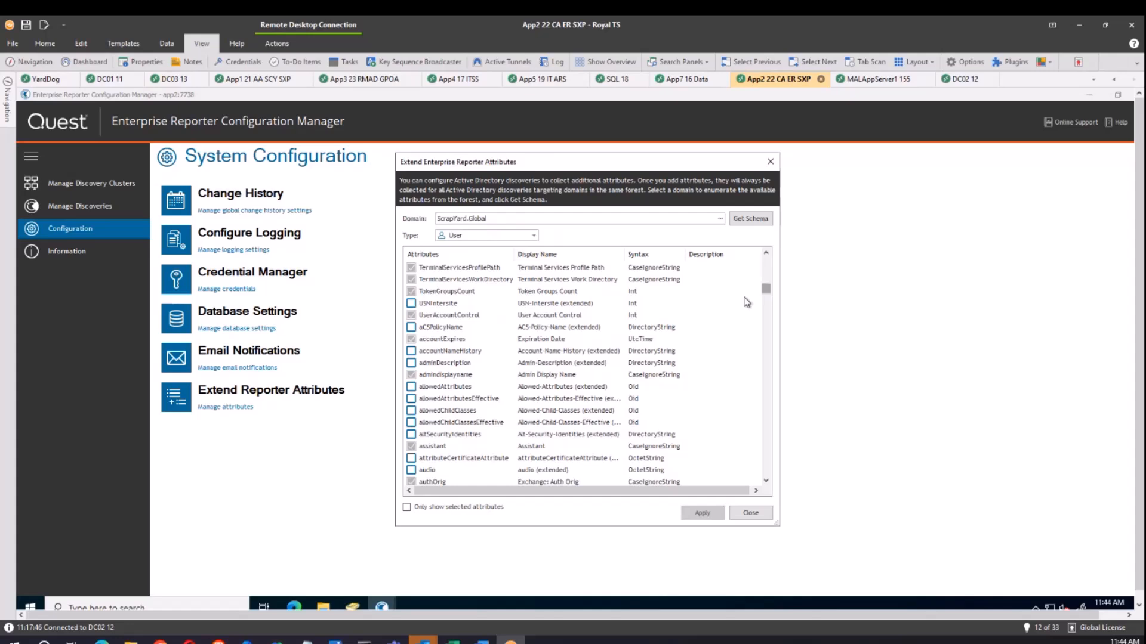
pyautogui.click(411, 303)
pyautogui.click(411, 303)
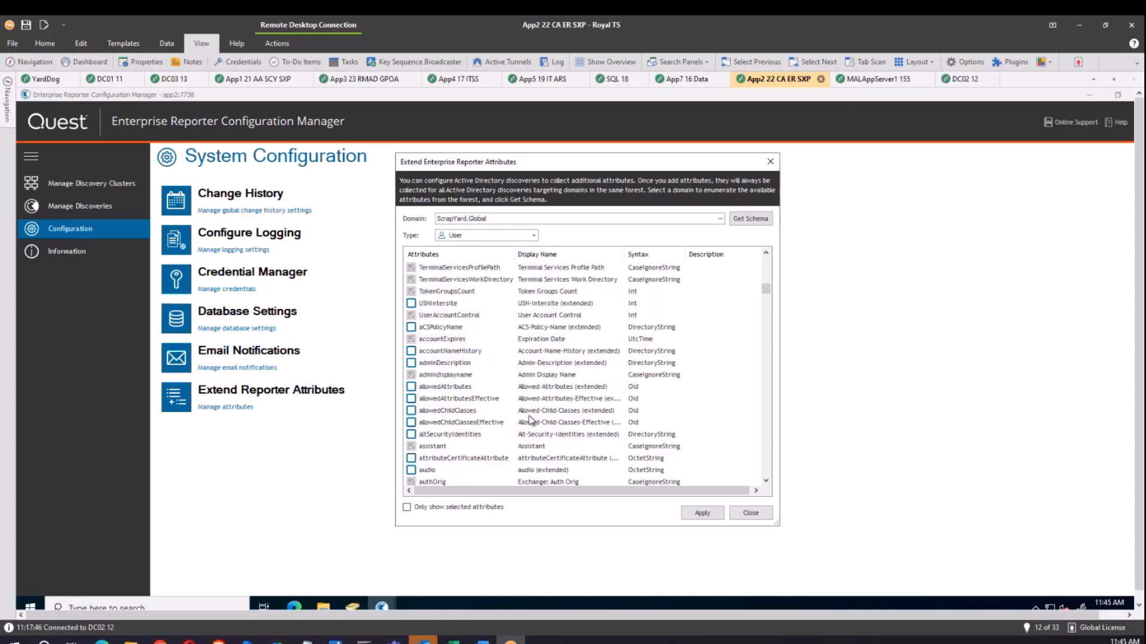
pyautogui.click(733, 517)
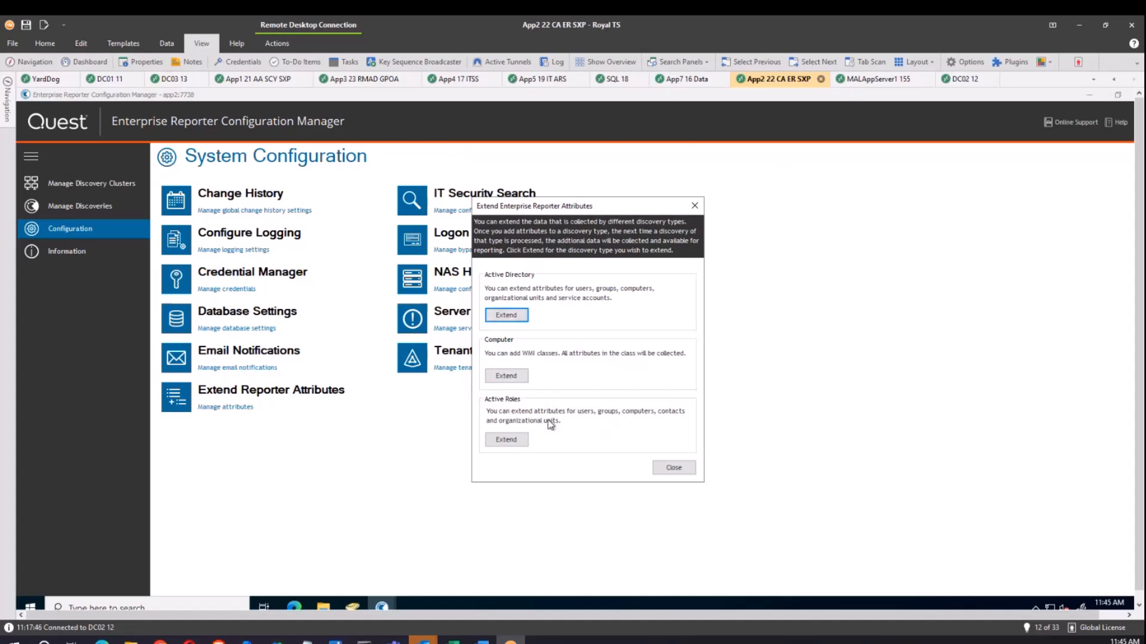
# Close the attributes dialog and add the tenant 'demomal.com' in Tenant Application Manager.
pyautogui.click(665, 467)
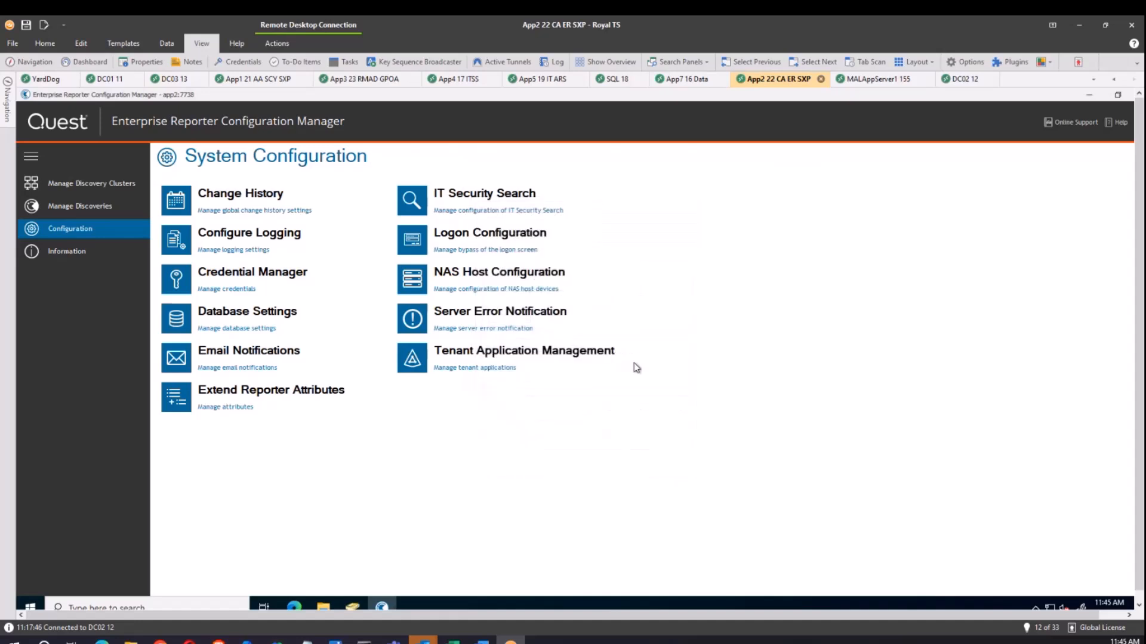
pyautogui.click(471, 368)
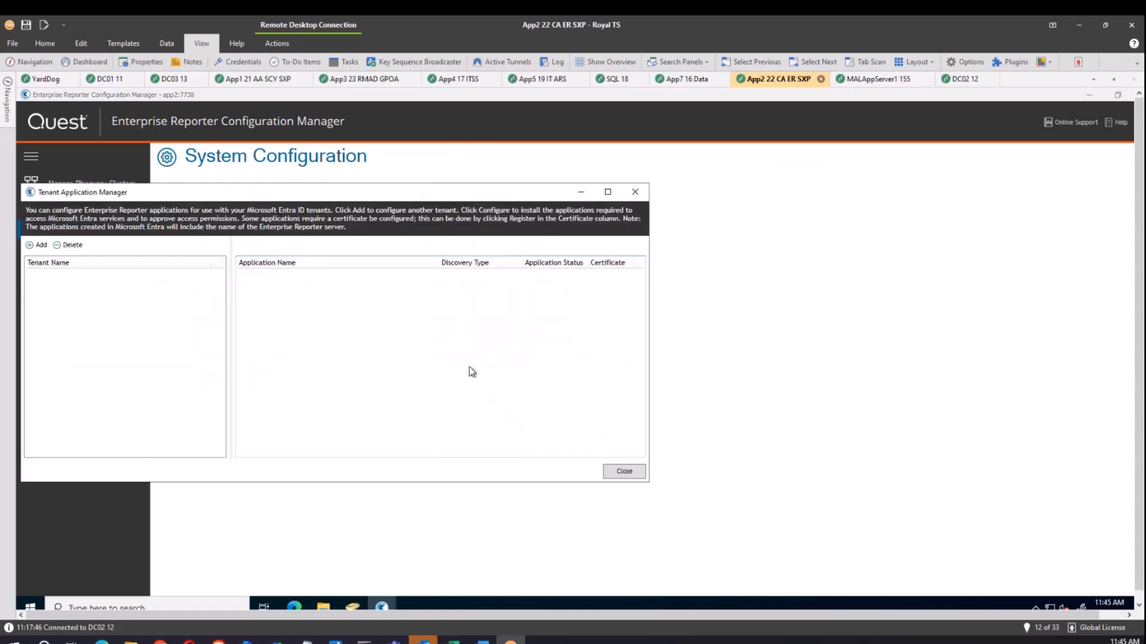
pyautogui.click(36, 246)
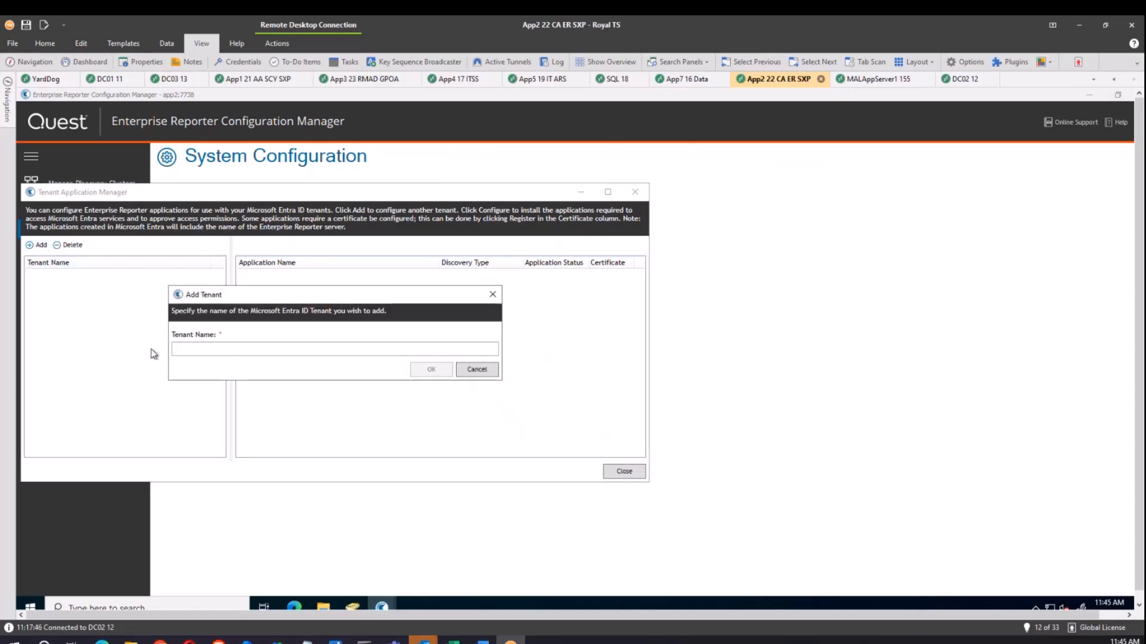
pyautogui.click(192, 349)
pyautogui.write('d')
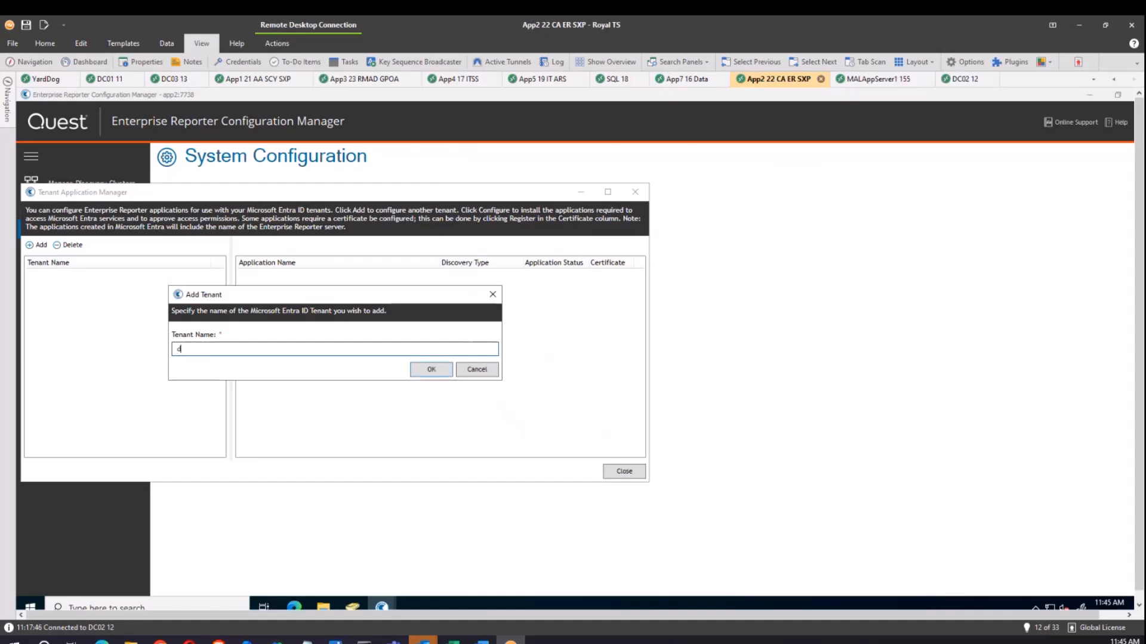
pyautogui.write('emomal.com')
pyautogui.click(434, 374)
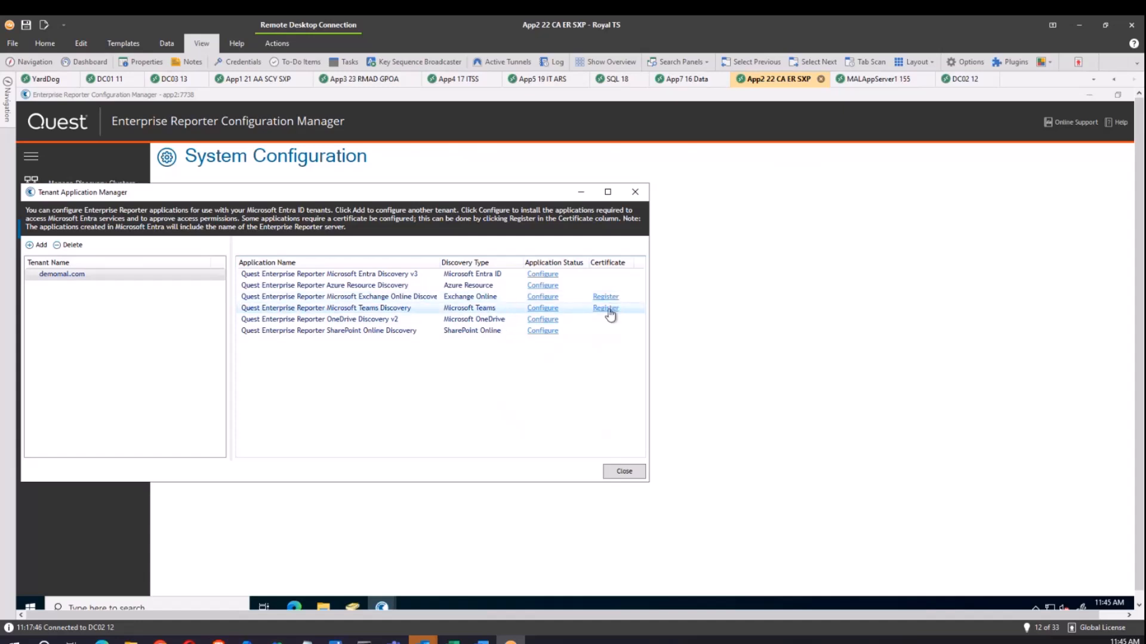
# Configure the Entra ID, Azure Resource and Exchange Online discovery apps, signing in as tenant admin.
pyautogui.click(540, 276)
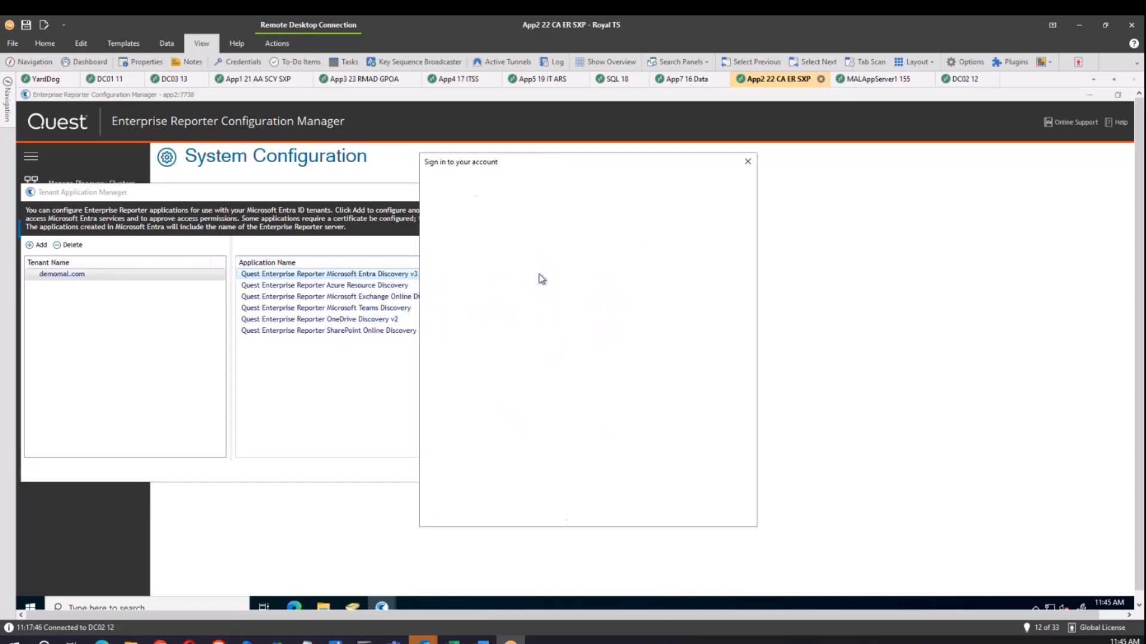
pyautogui.click(542, 277)
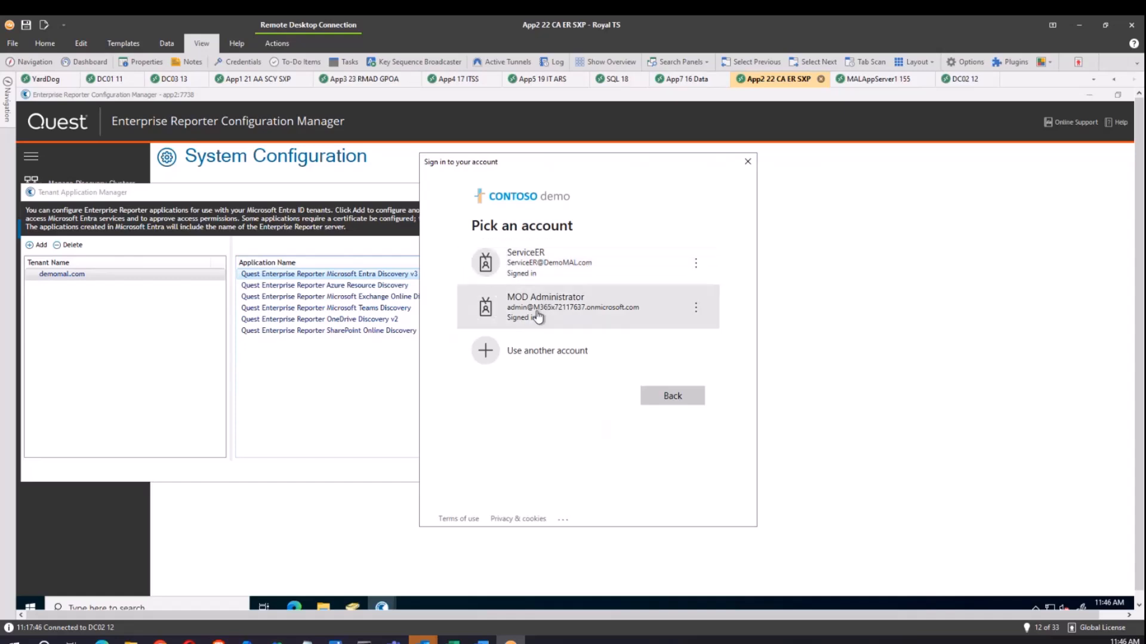
pyautogui.click(540, 307)
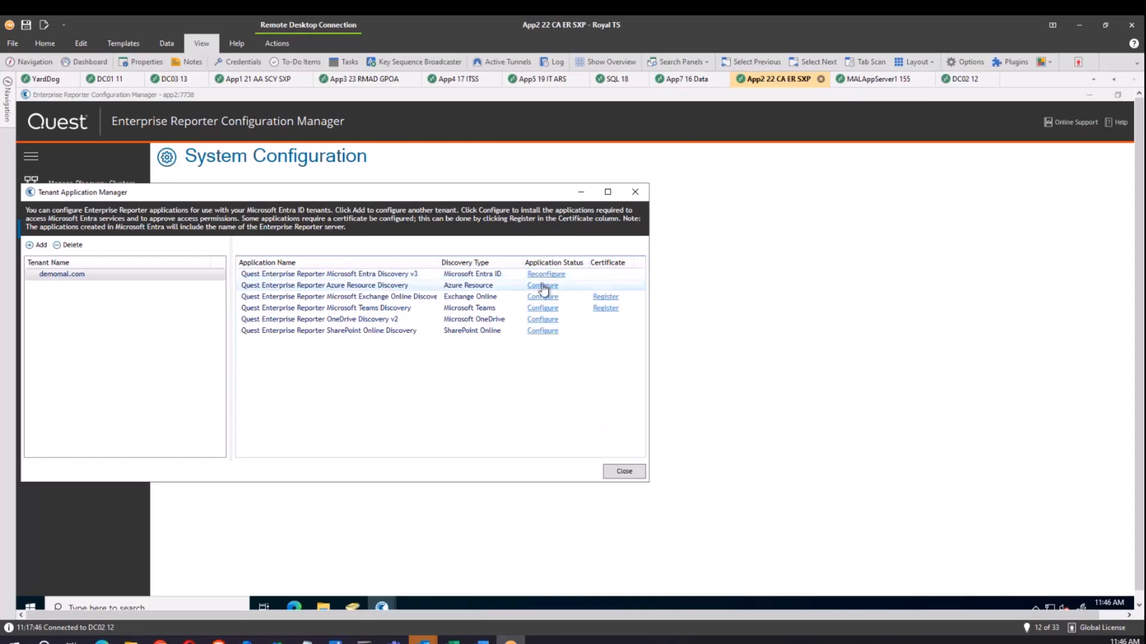
pyautogui.click(542, 287)
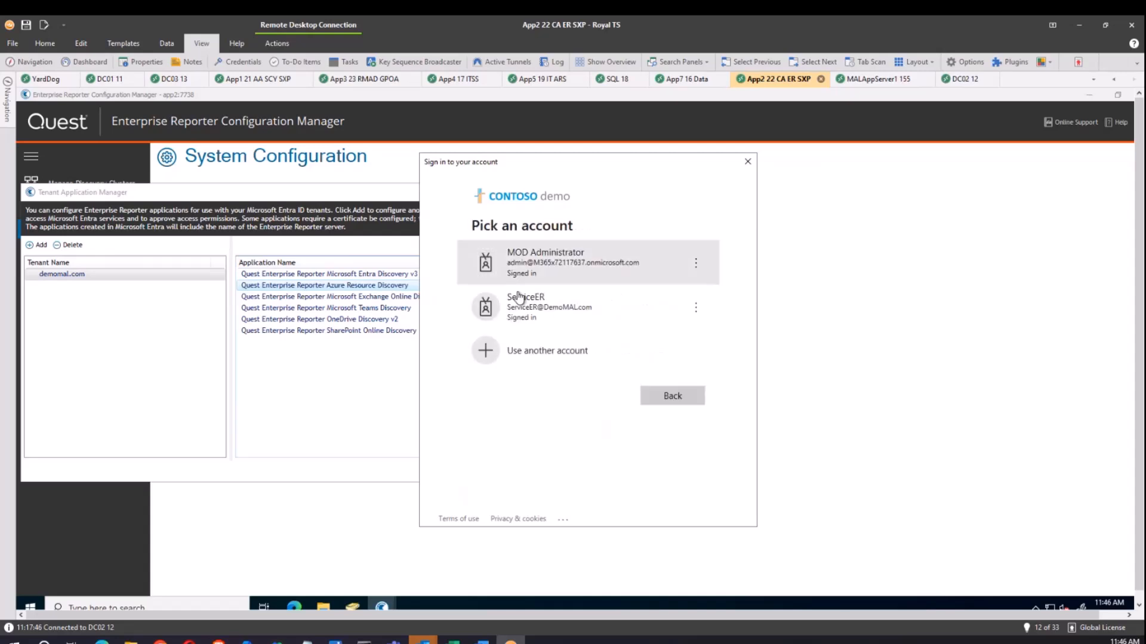
pyautogui.click(546, 267)
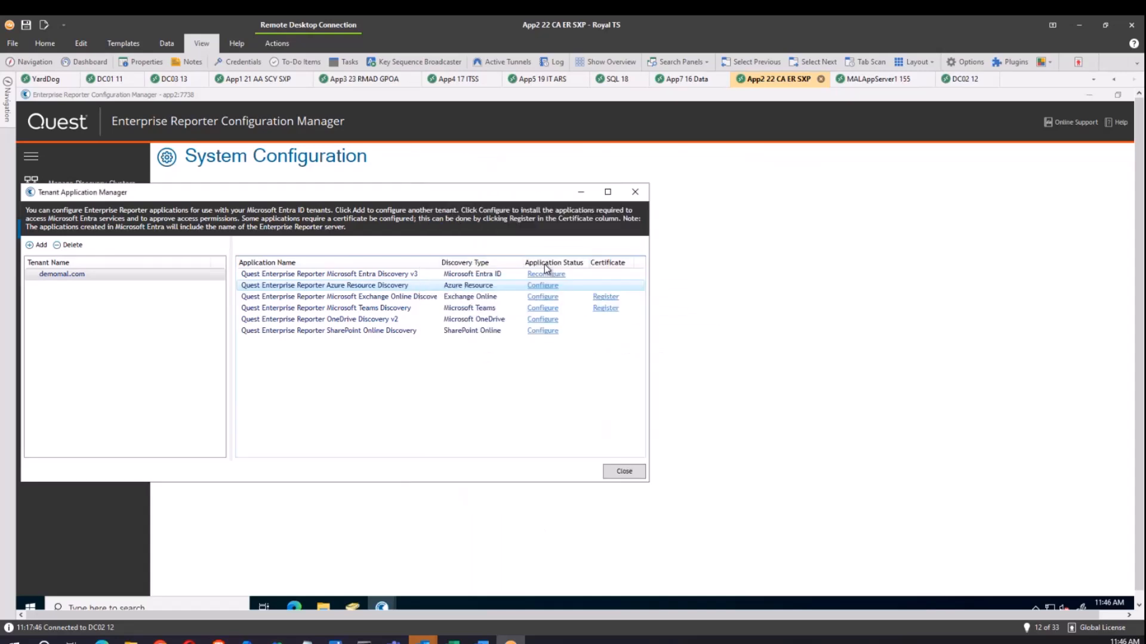
pyautogui.click(545, 297)
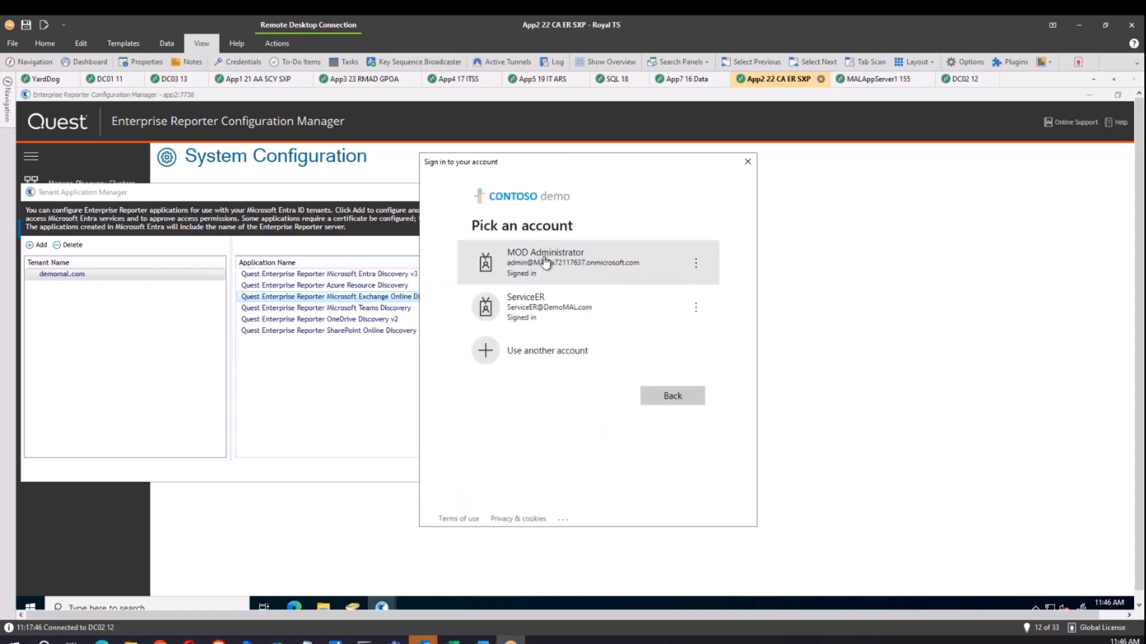
pyautogui.click(583, 318)
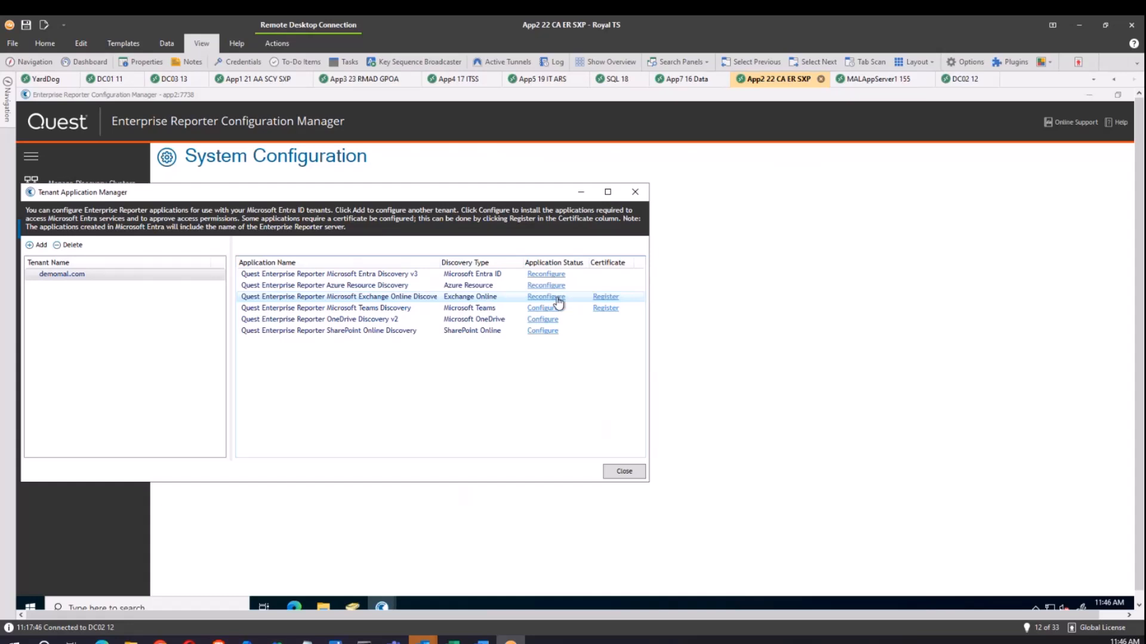
# Create a password-protected self-signed certificate for Exchange Online and upload it with admin sign-in.
pyautogui.click(607, 299)
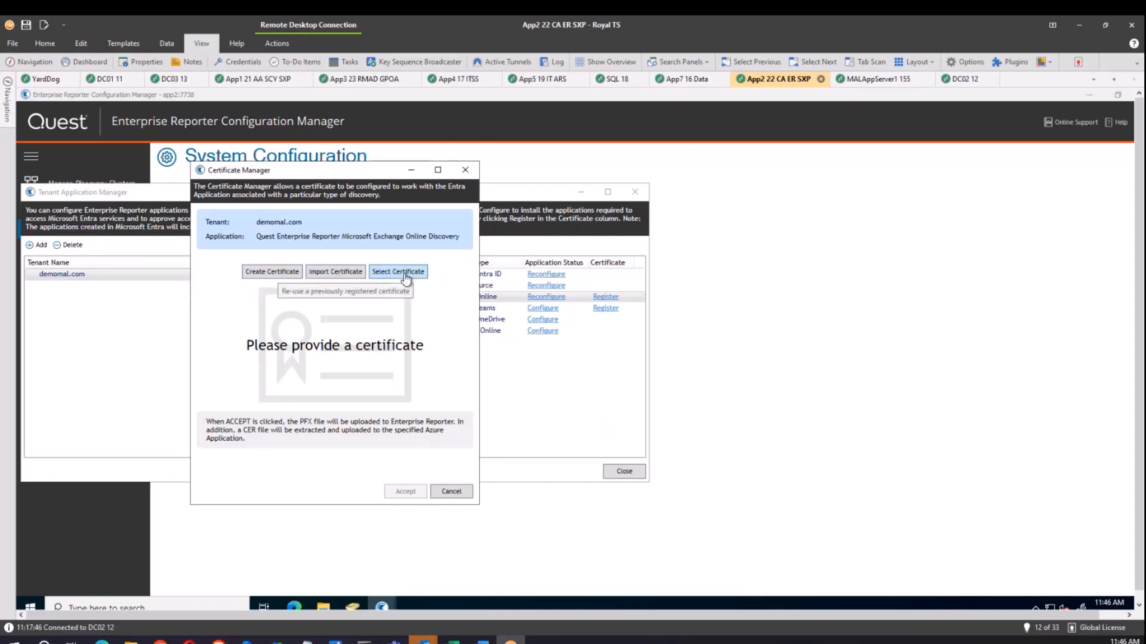
pyautogui.click(297, 274)
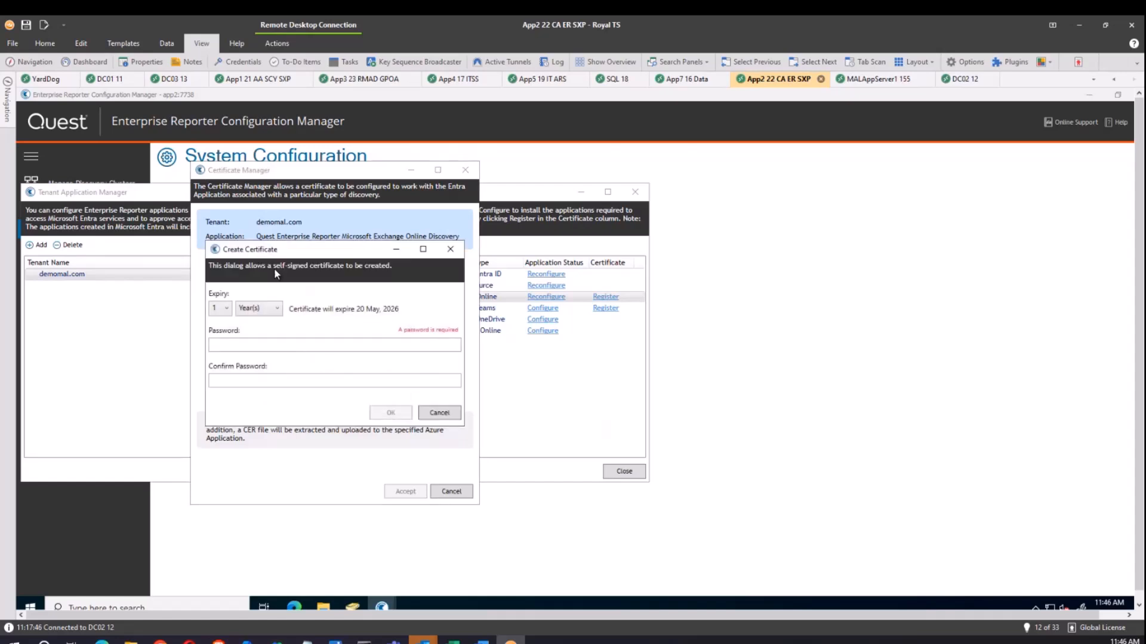
pyautogui.click(236, 343)
pyautogui.write('**********')
pyautogui.press('Tab')
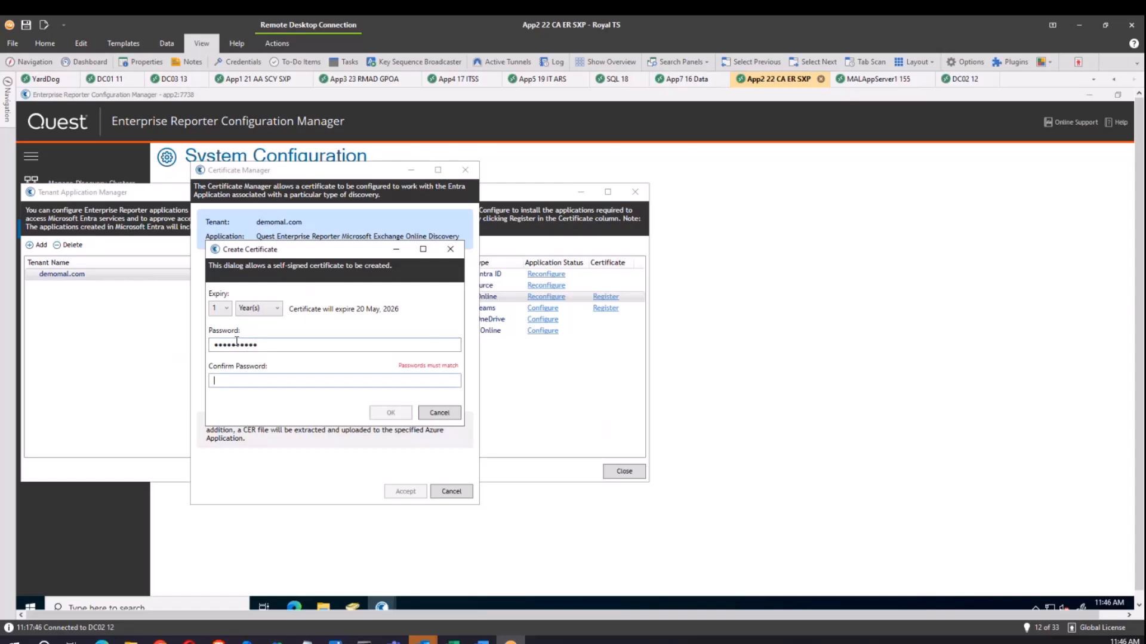
pyautogui.write('**********')
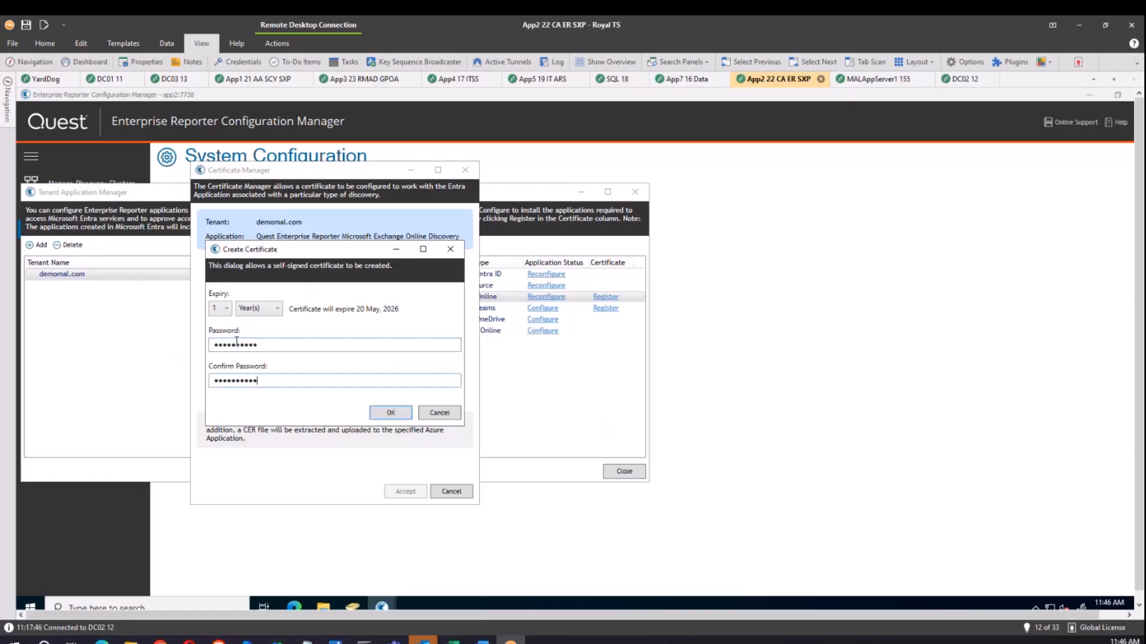
pyautogui.click(387, 413)
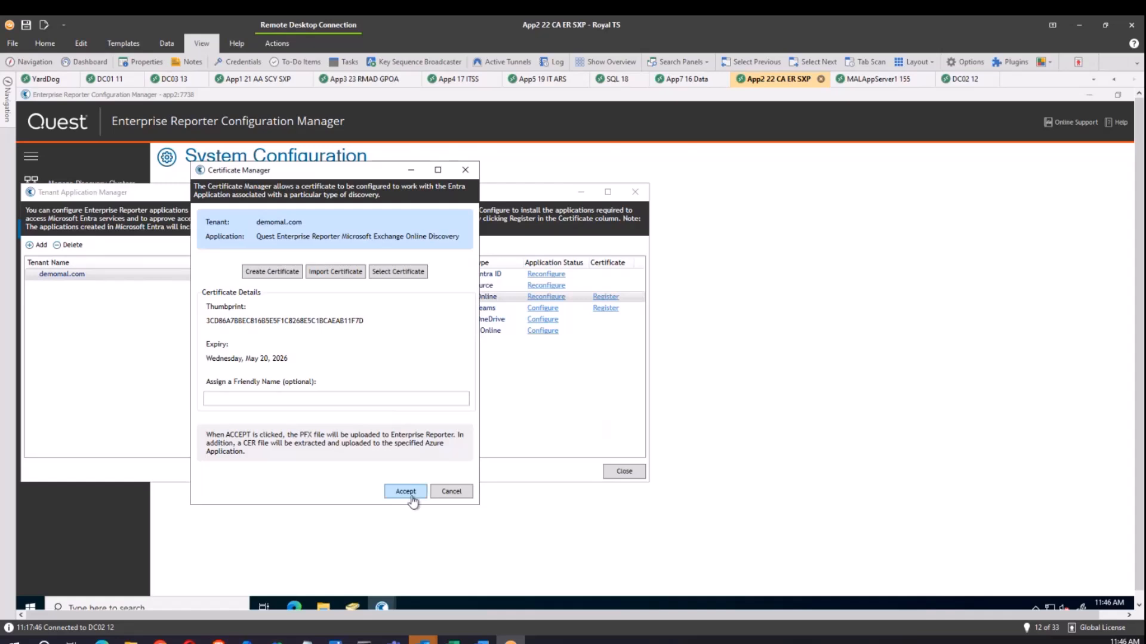
pyautogui.click(409, 494)
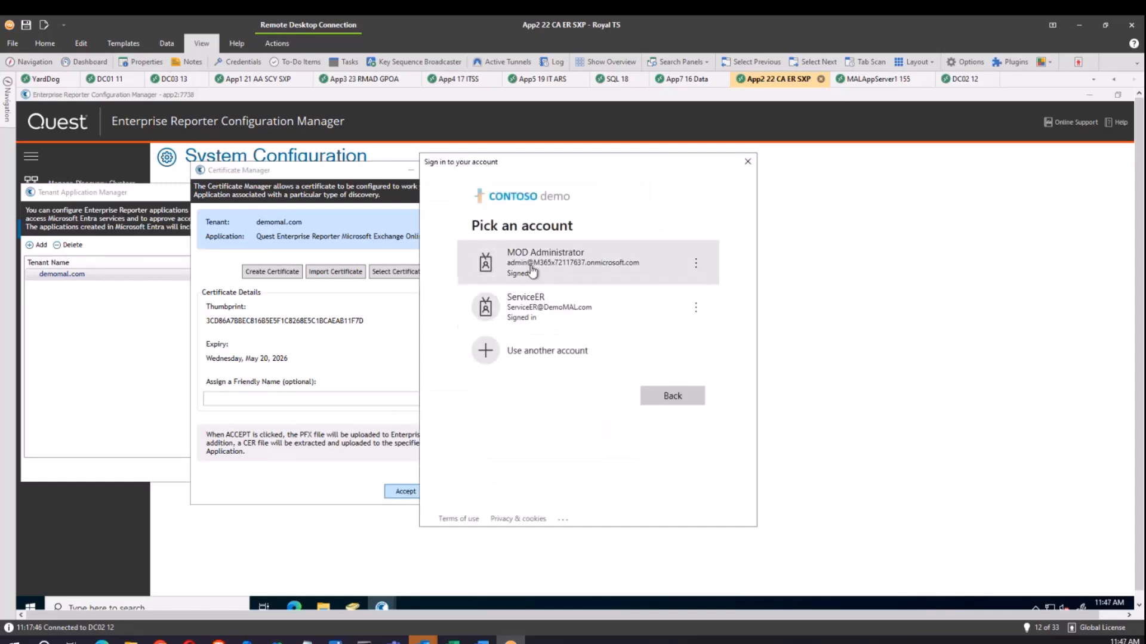
pyautogui.click(533, 269)
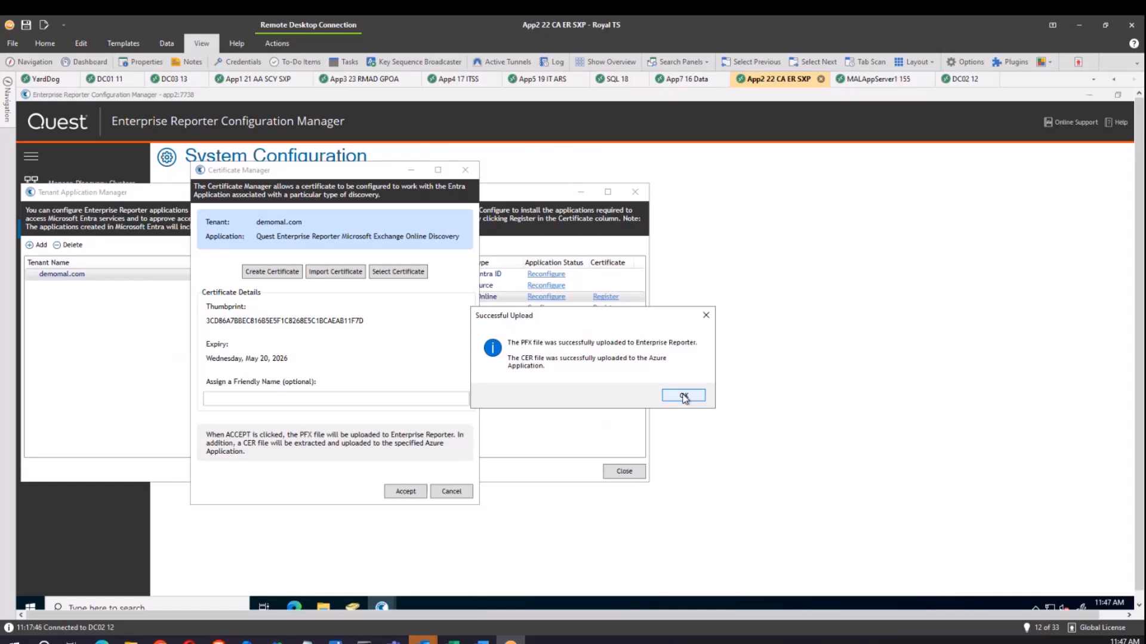
pyautogui.click(684, 396)
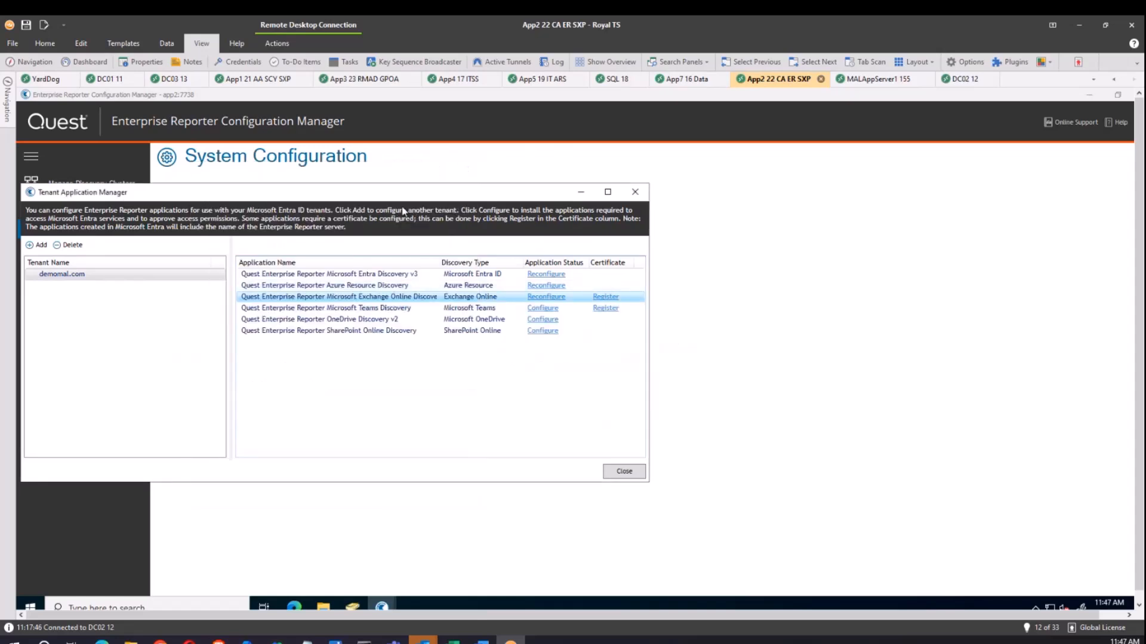
# Configure the Teams discovery app and register a new password-protected self-signed certificate for it.
pyautogui.click(543, 308)
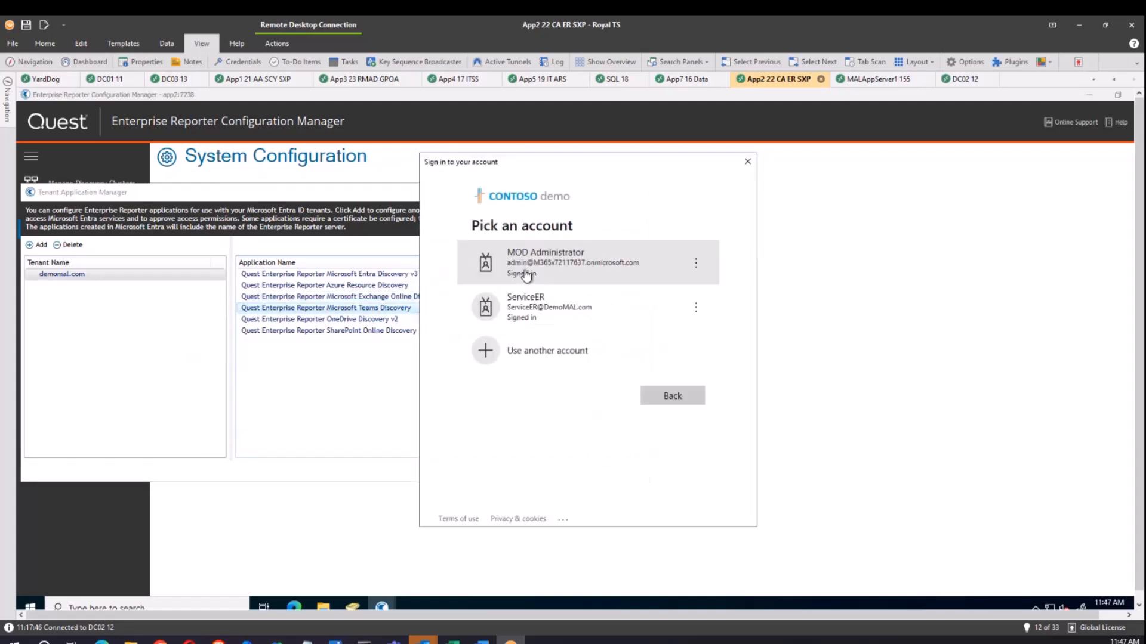
pyautogui.click(549, 259)
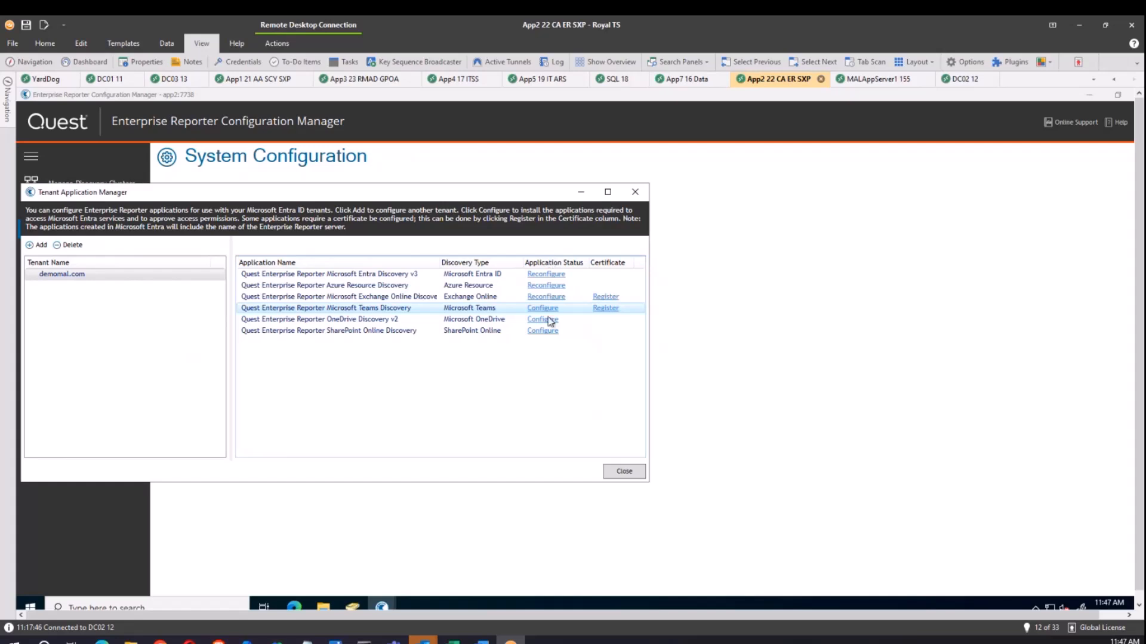
pyautogui.click(607, 309)
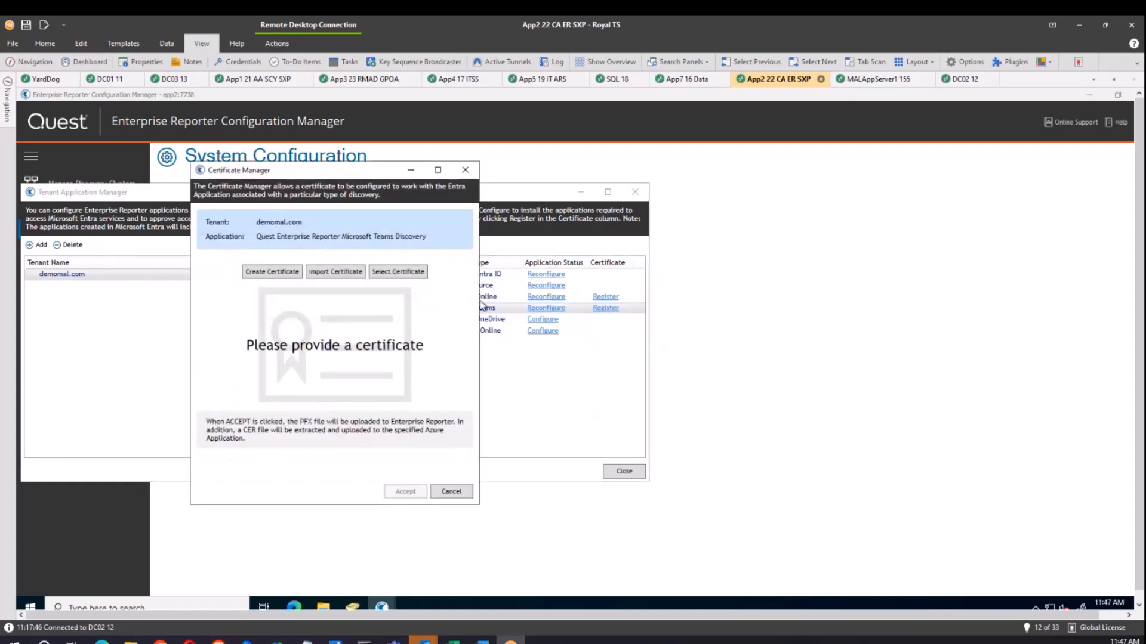
pyautogui.click(274, 273)
pyautogui.click(236, 346)
pyautogui.write('••••••••••')
pyautogui.press('Tab')
pyautogui.write('••••••••••')
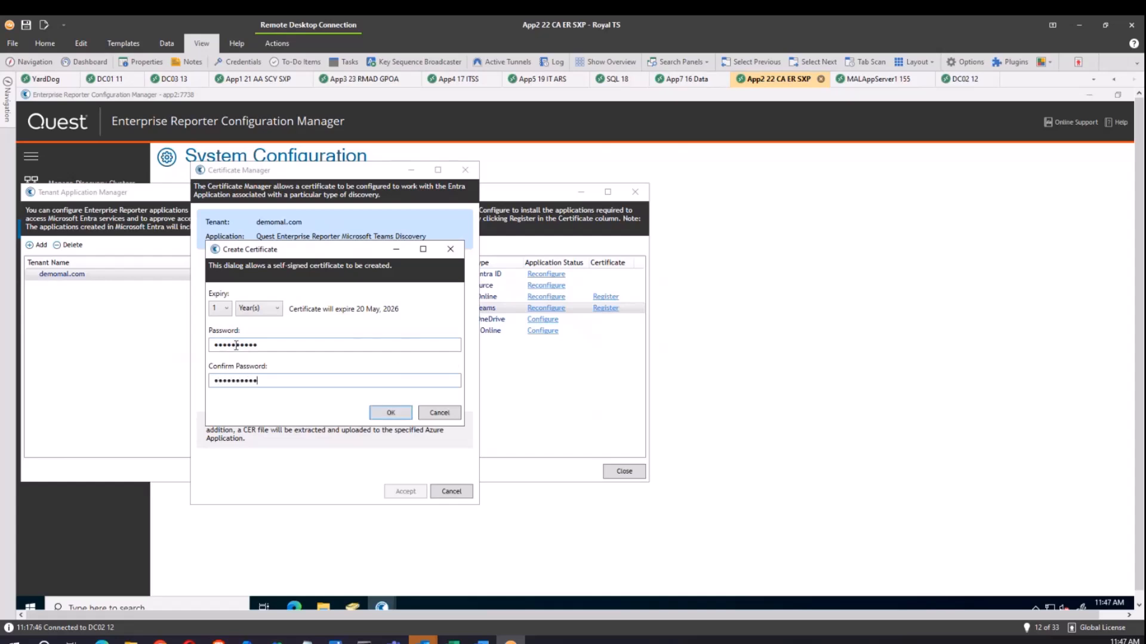
pyautogui.click(406, 415)
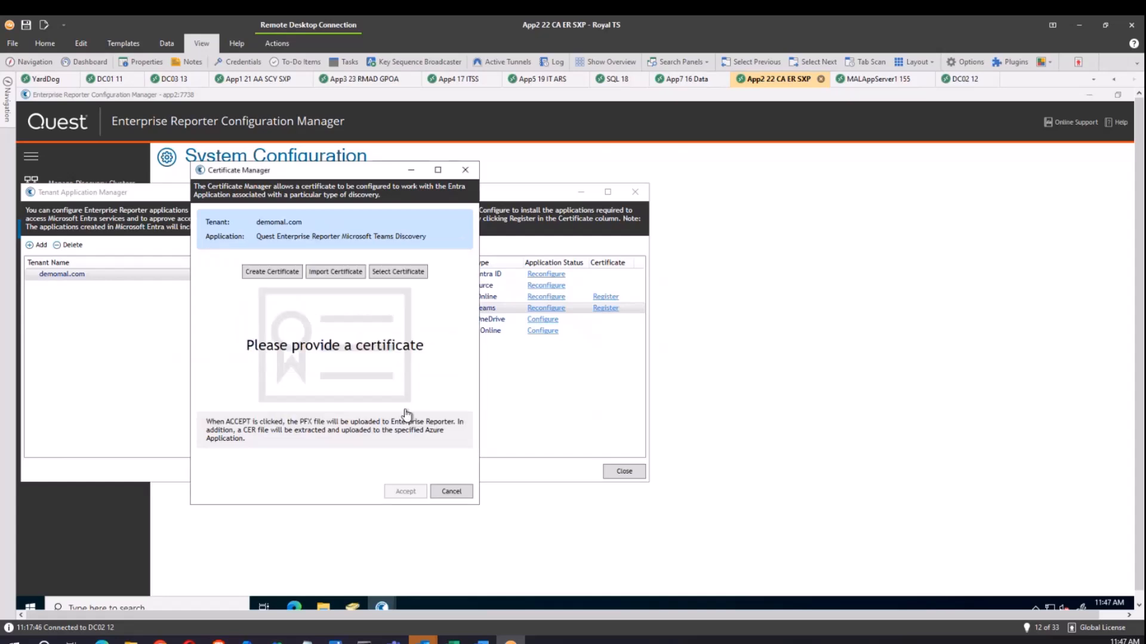
pyautogui.click(405, 493)
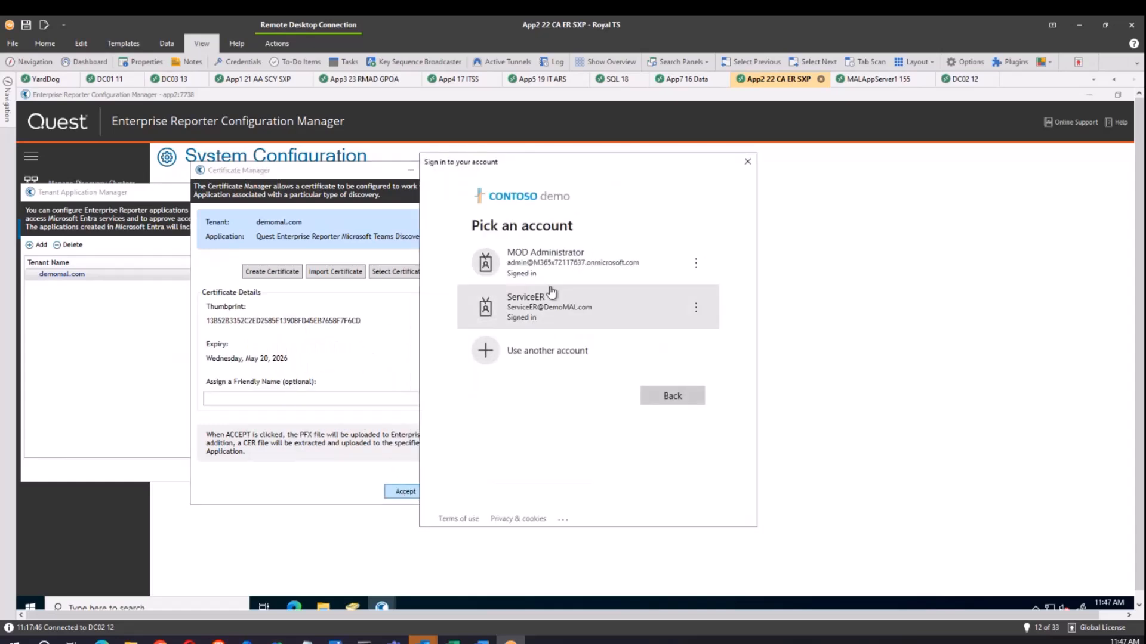
pyautogui.click(553, 268)
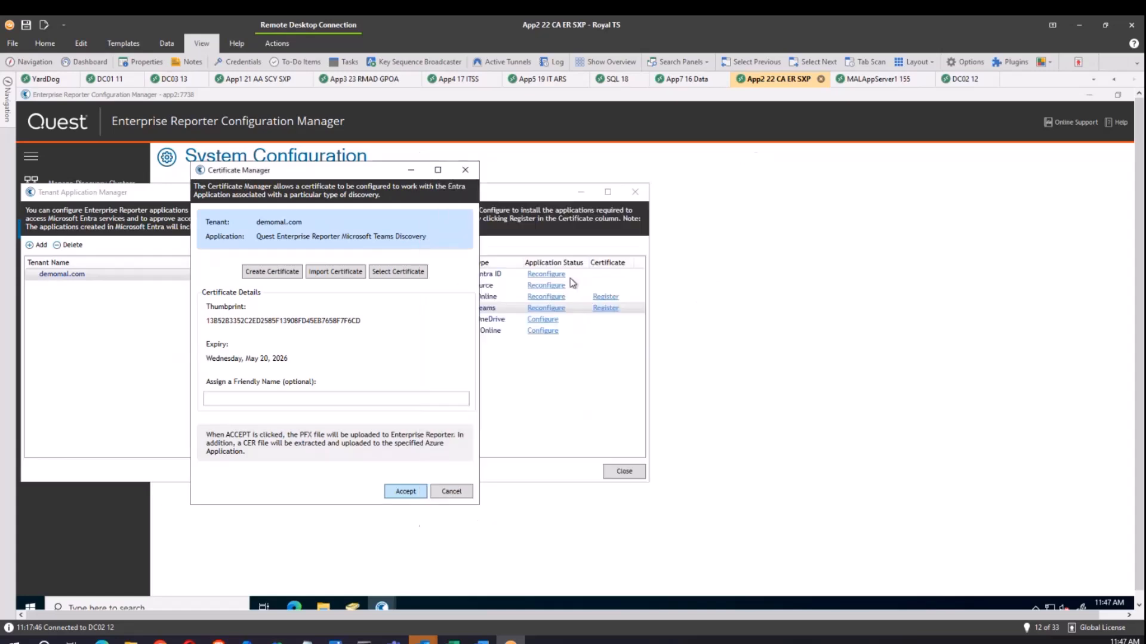
pyautogui.click(682, 396)
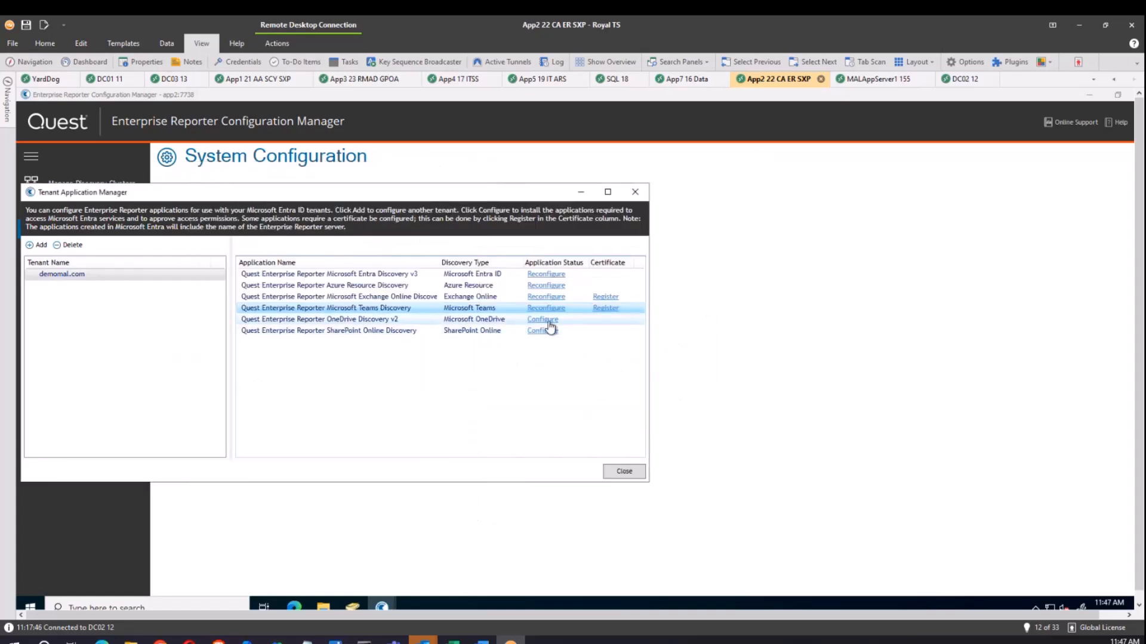
# Configure the OneDrive and SharePoint Online discovery apps, then close Tenant Application Manager.
pyautogui.click(548, 320)
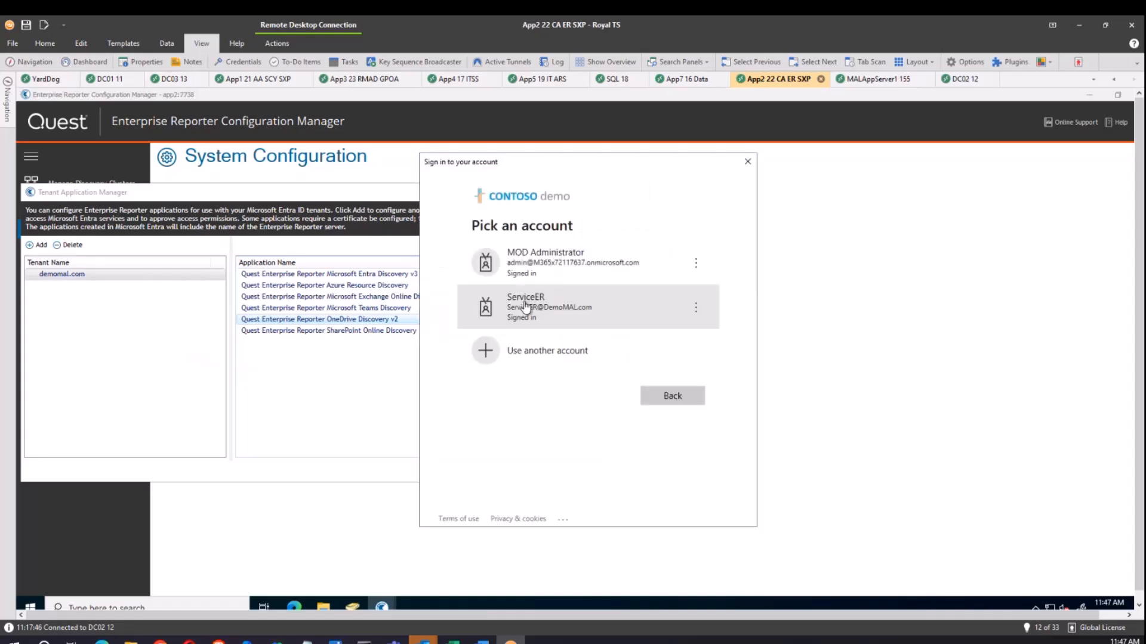
pyautogui.click(540, 267)
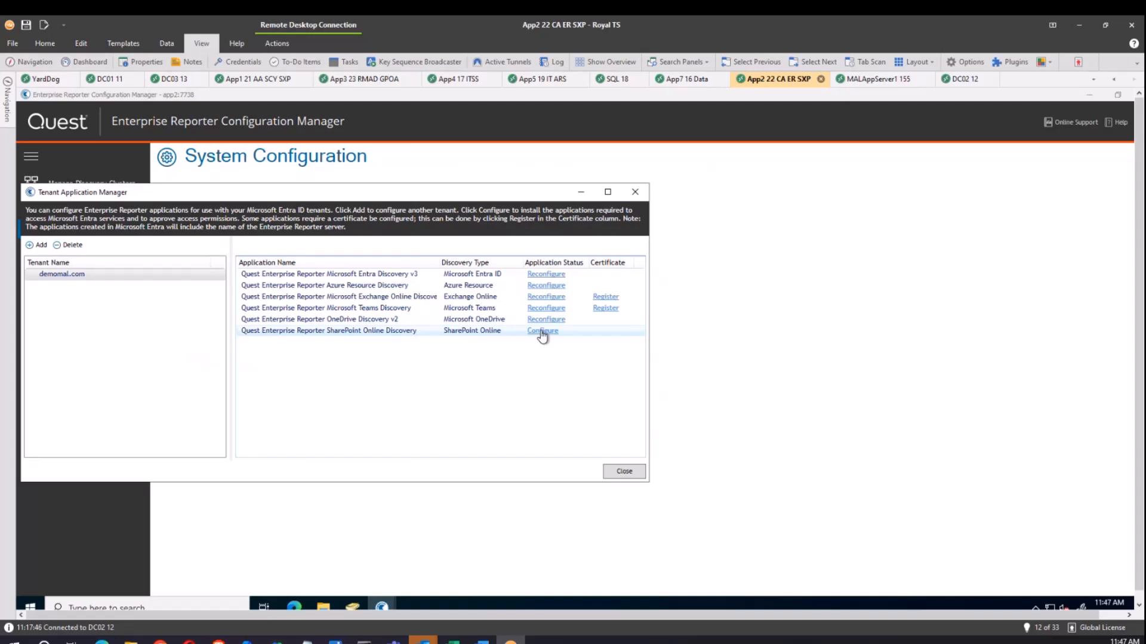
pyautogui.click(542, 332)
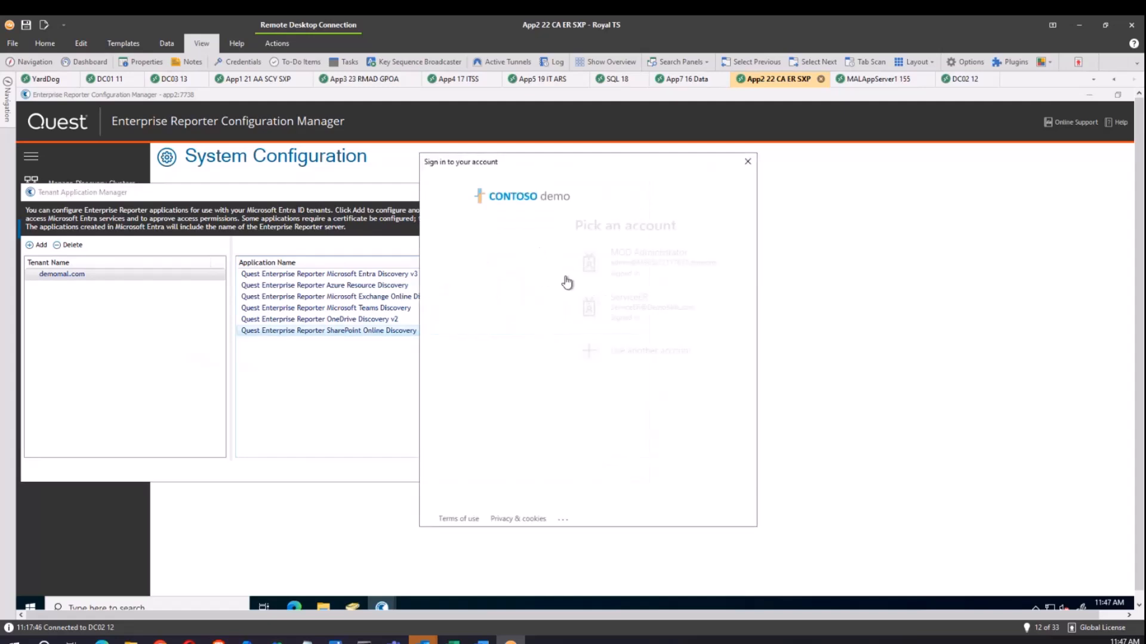
pyautogui.click(556, 269)
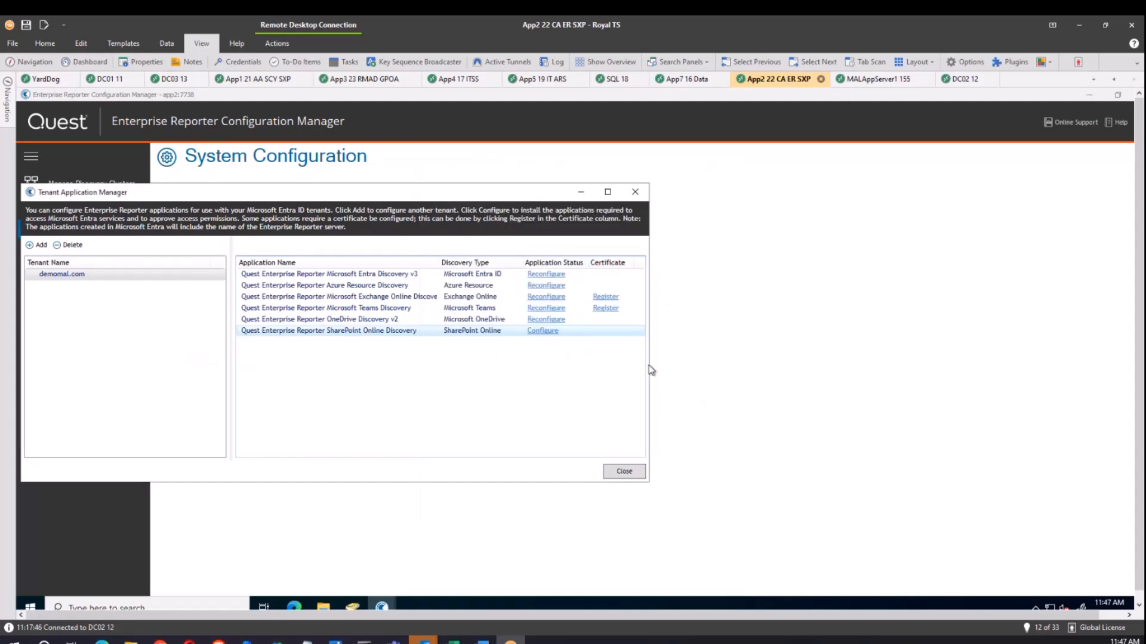
pyautogui.click(623, 472)
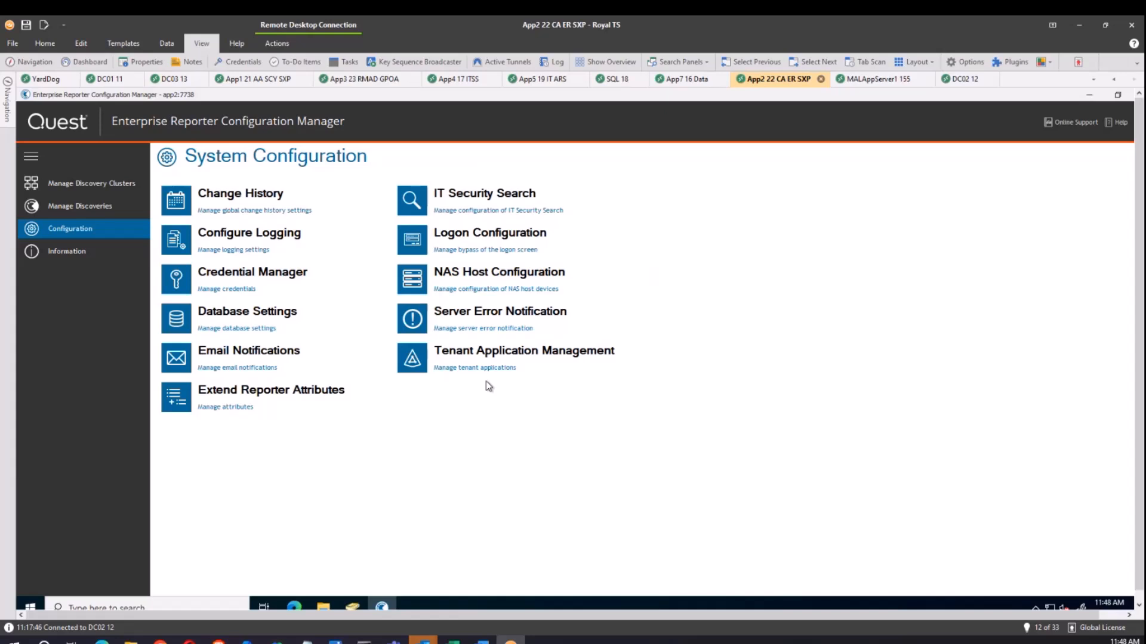
pyautogui.click(497, 294)
pyautogui.click(302, 310)
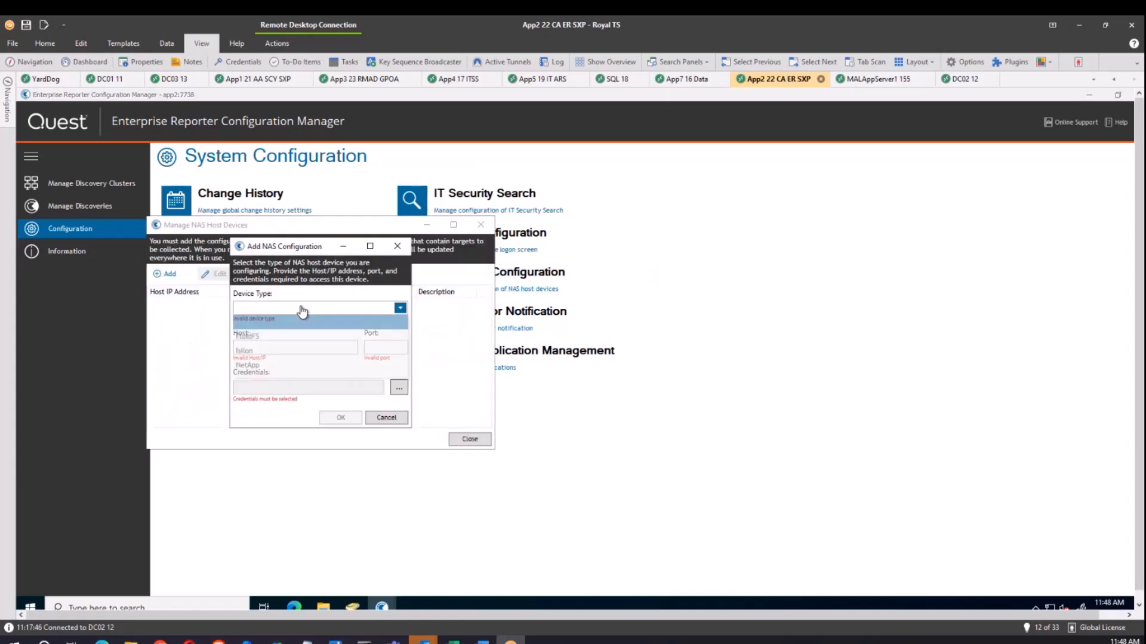
pyautogui.click(254, 368)
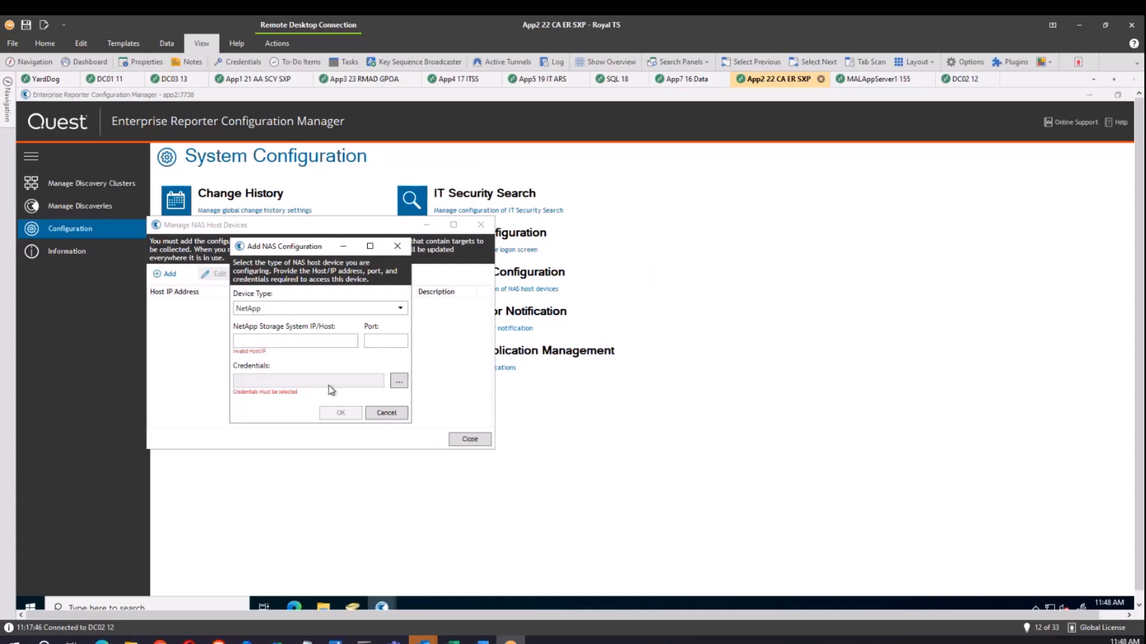
pyautogui.click(394, 416)
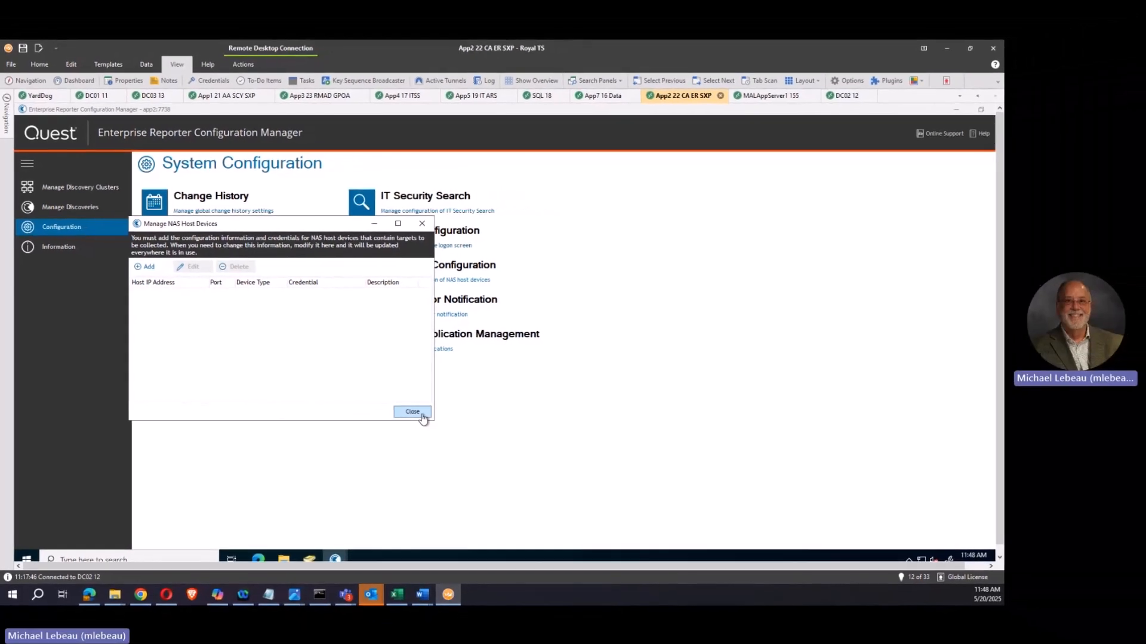
pyautogui.click(453, 432)
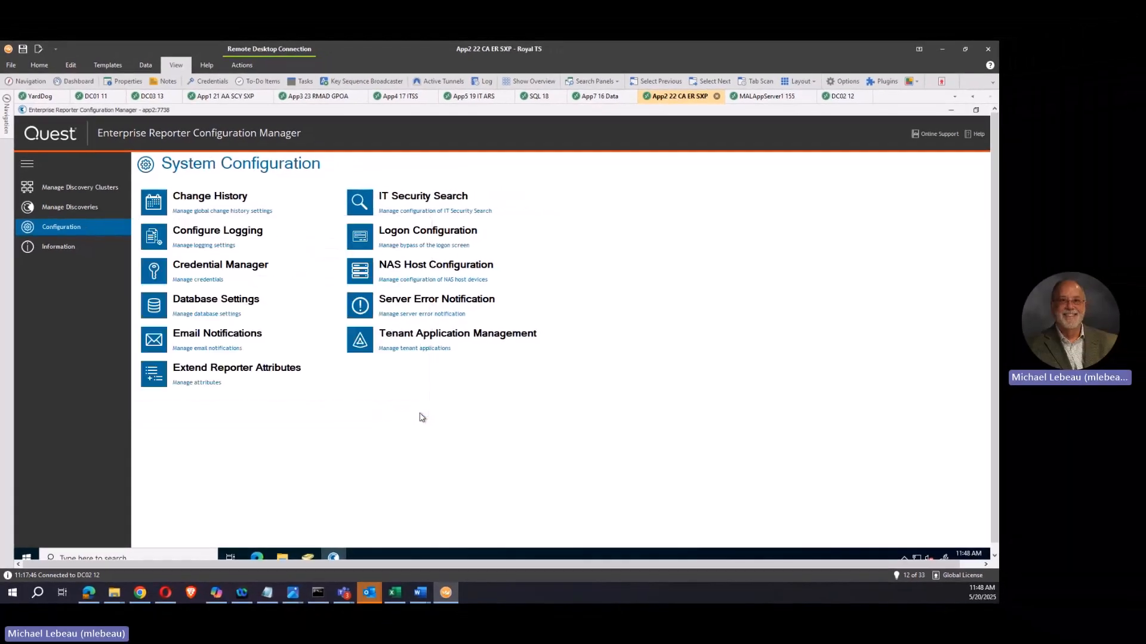